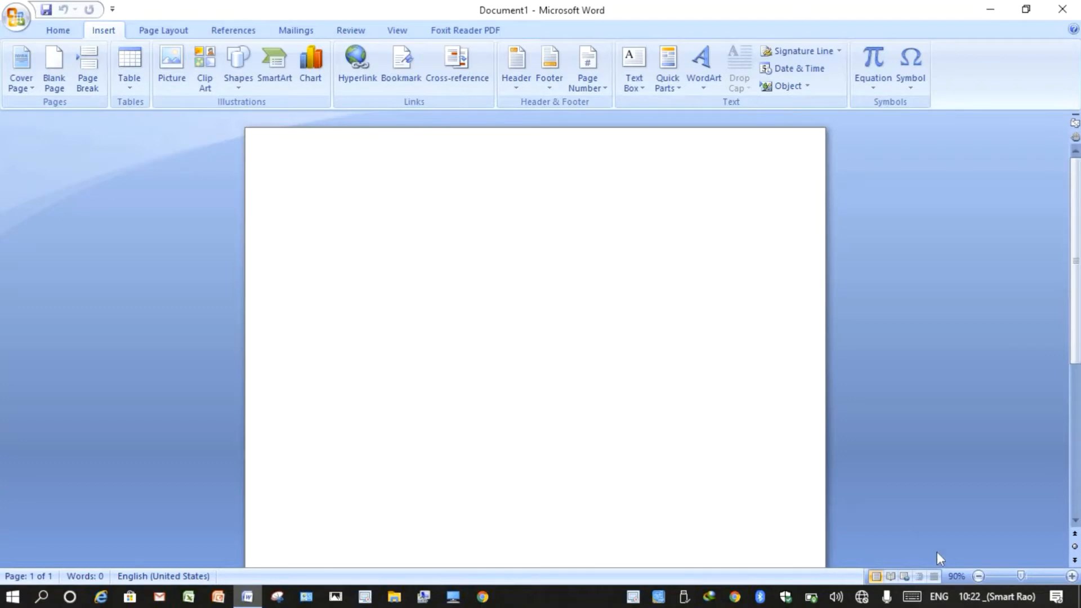
- Check the taskbar input languages, then minimize the blank Word Document1 to reach the desktop
{"action": "left_click", "coordinate": [939, 597]}
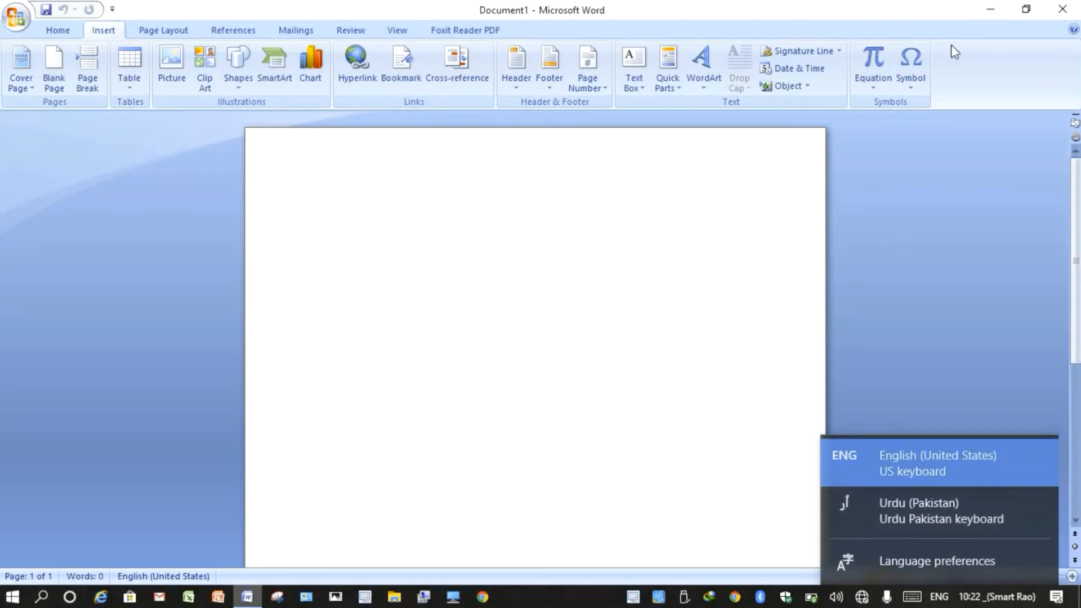
{"action": "left_click", "coordinate": [990, 9]}
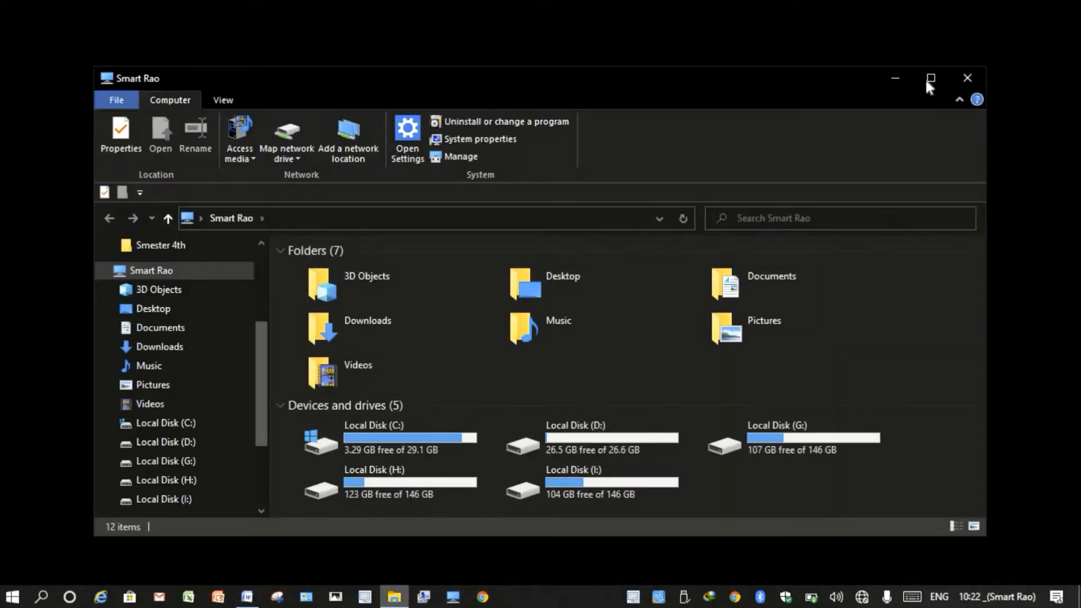
- Maximize the This PC window and open Local Disk (I:)
{"action": "left_click", "coordinate": [928, 79]}
{"action": "double_click", "coordinate": [381, 373]}
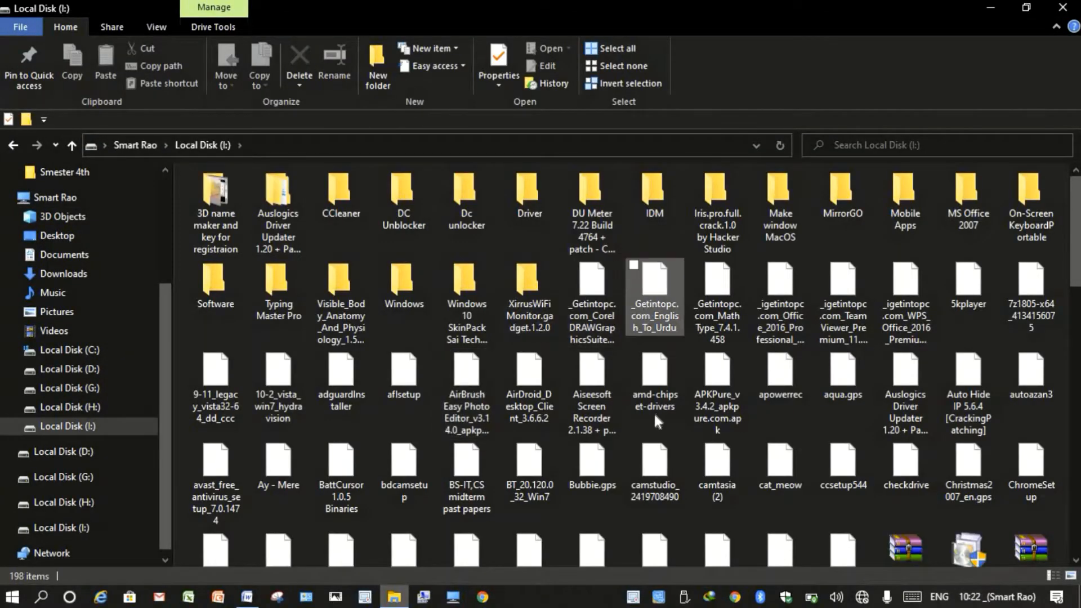
{"action": "scroll", "coordinate": [716, 401], "scroll_direction": "down", "scroll_amount": 10}
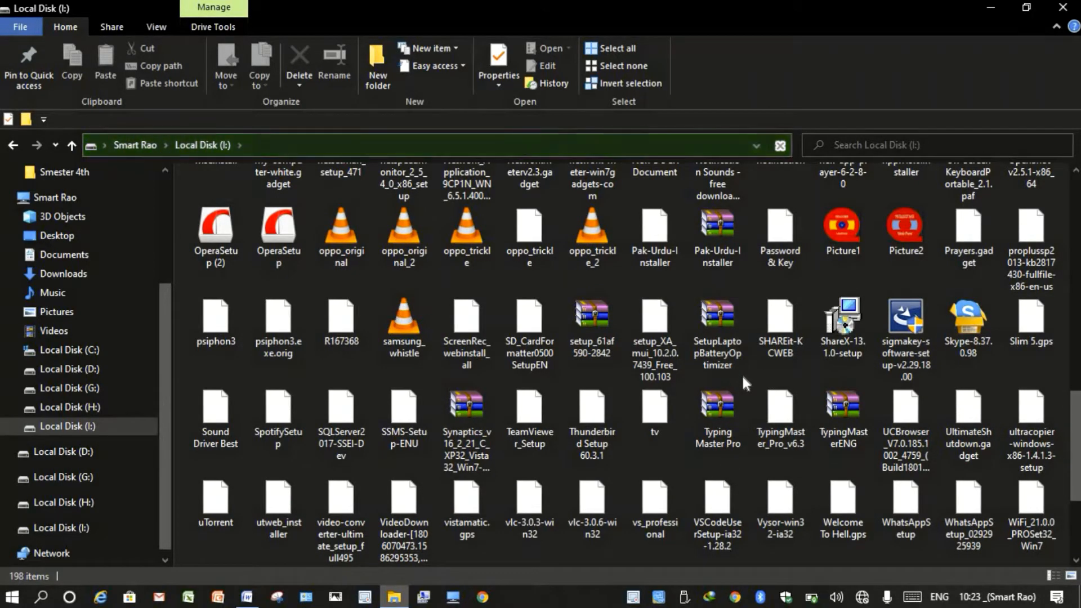
{"action": "scroll", "coordinate": [741, 374], "scroll_direction": "down", "scroll_amount": 3}
- Refresh the Local Disk (I:) listing and select the Pak-Urdu-Installer archive
{"action": "right_click", "coordinate": [716, 514]}
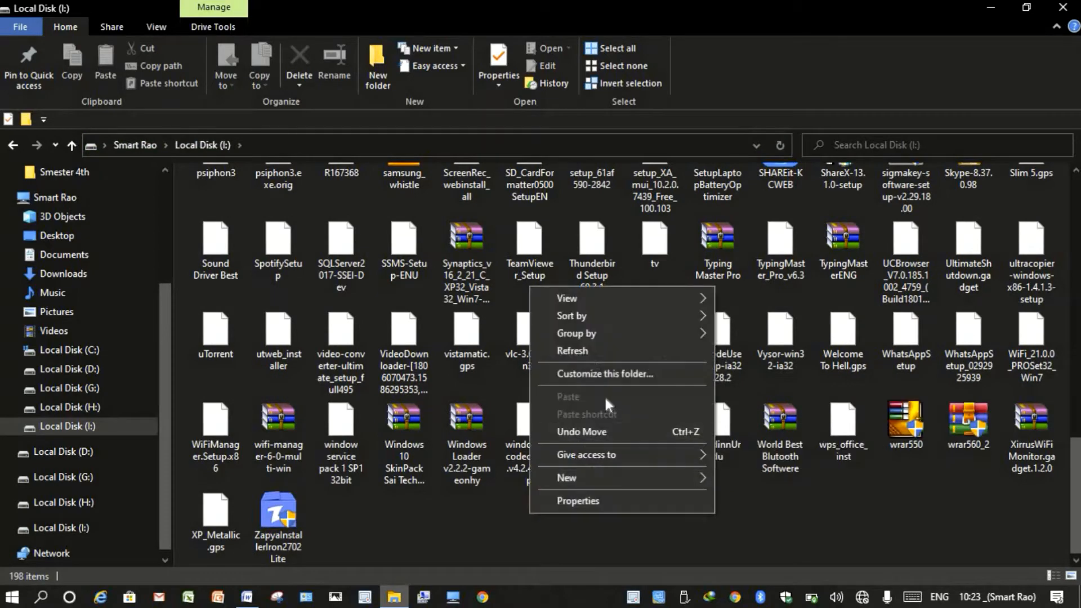
{"action": "left_click", "coordinate": [594, 350]}
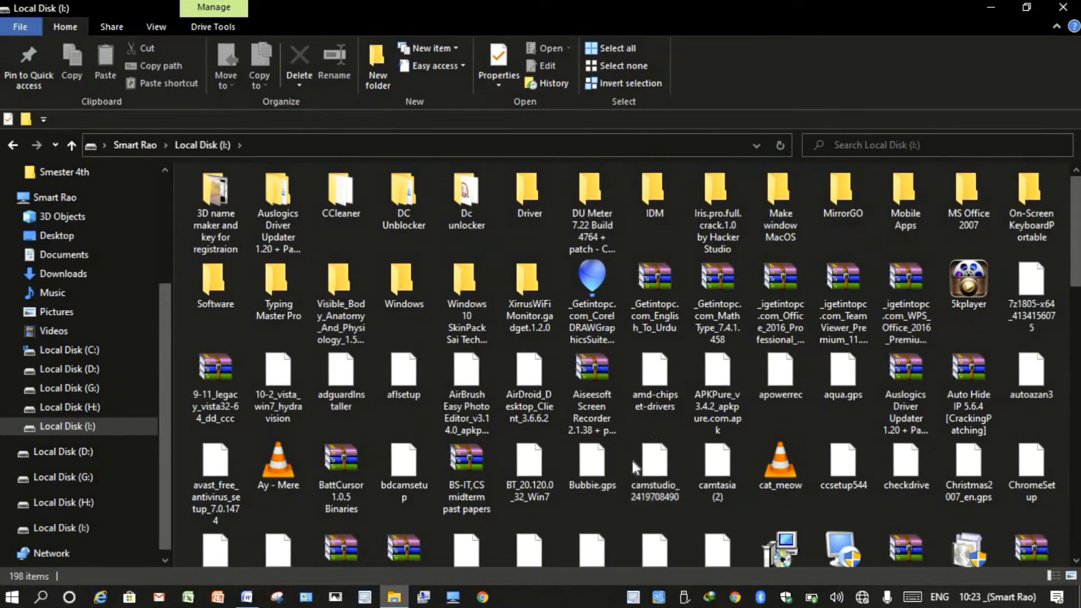
{"action": "scroll", "coordinate": [632, 461], "scroll_direction": "down", "scroll_amount": 3}
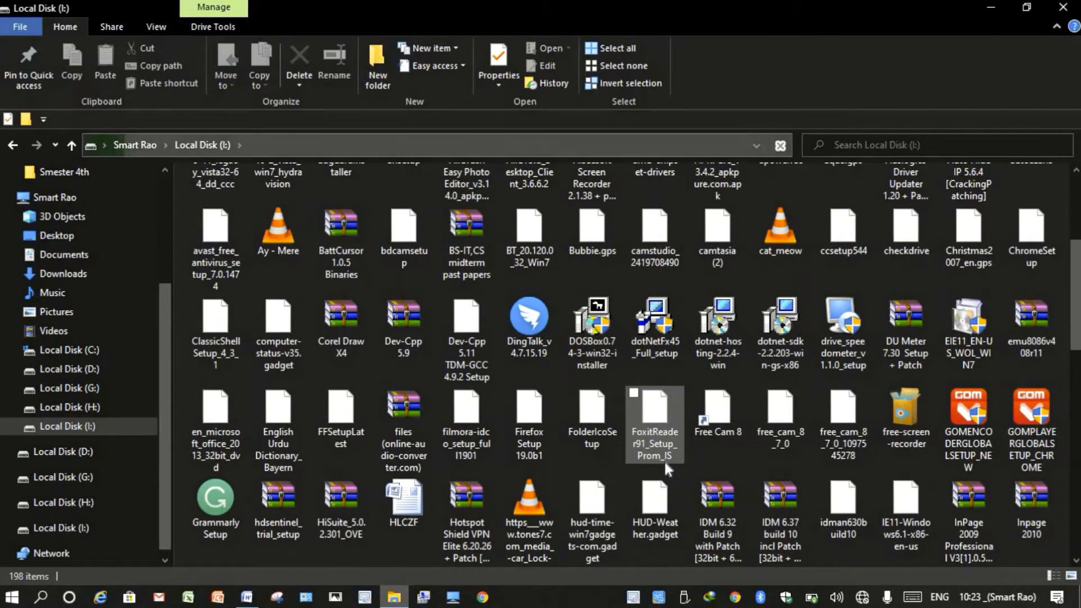
{"action": "scroll", "coordinate": [664, 459], "scroll_direction": "down", "scroll_amount": 3}
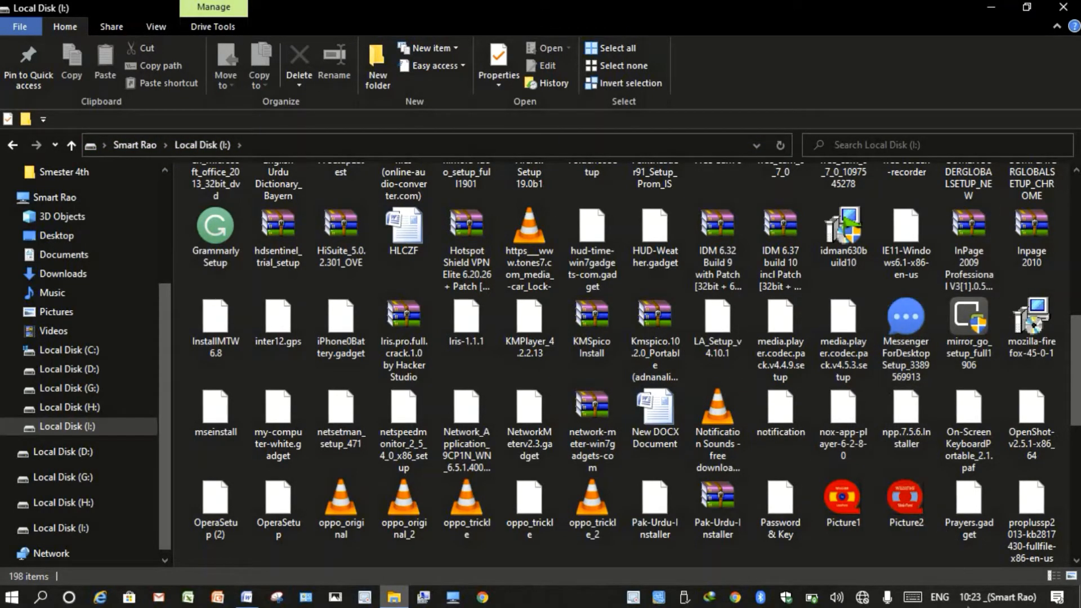
{"action": "left_click", "coordinate": [938, 596]}
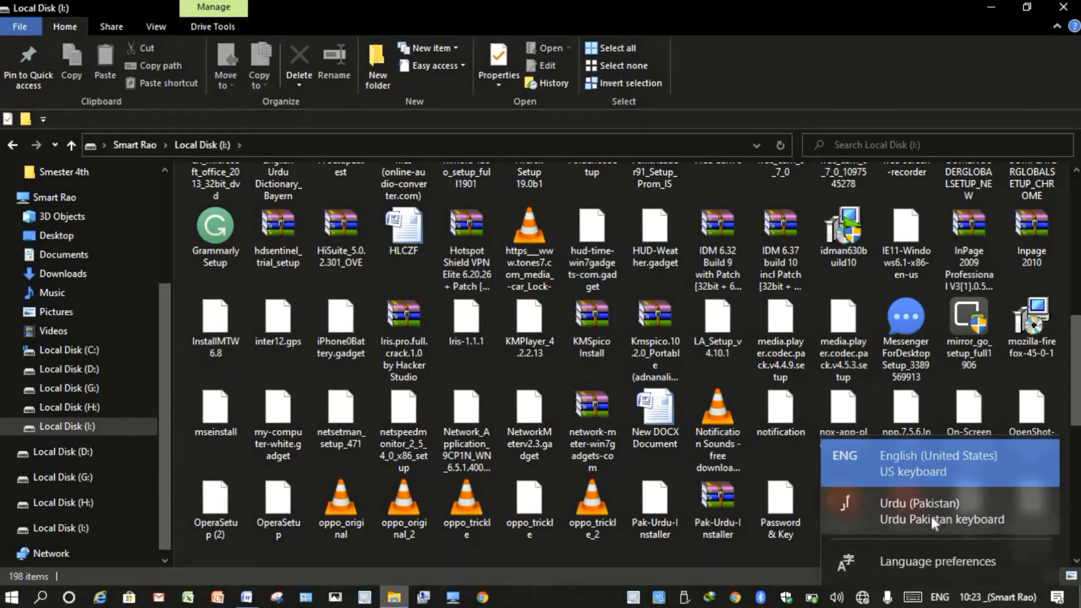
{"action": "left_click", "coordinate": [747, 535]}
{"action": "left_click", "coordinate": [714, 505]}
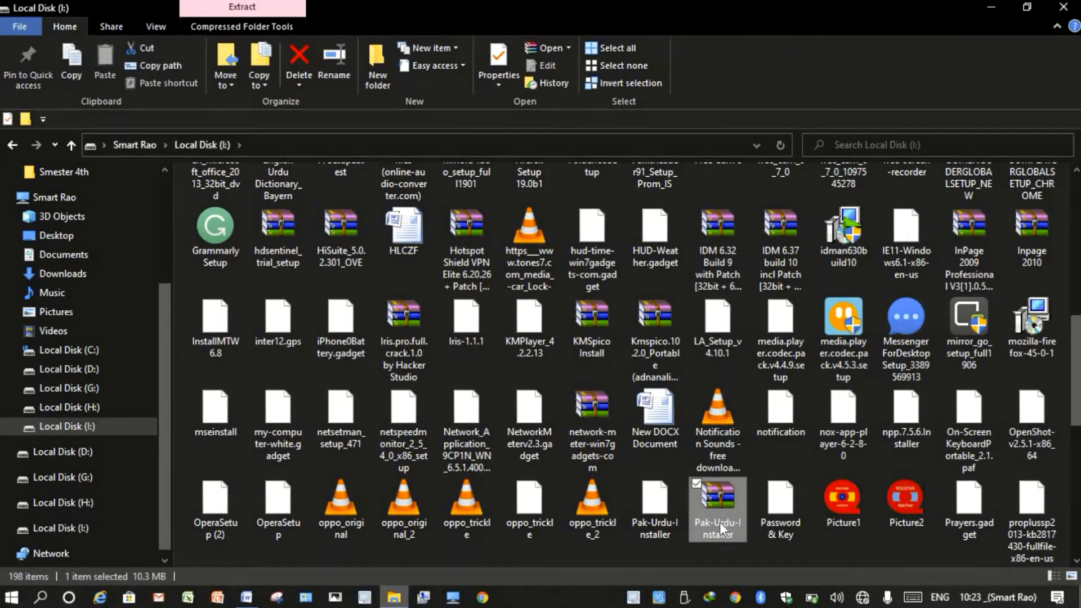
- Open the Pak-Urdu-Installer archive in WinRAR and launch the installer inside it
{"action": "double_click", "coordinate": [715, 512]}
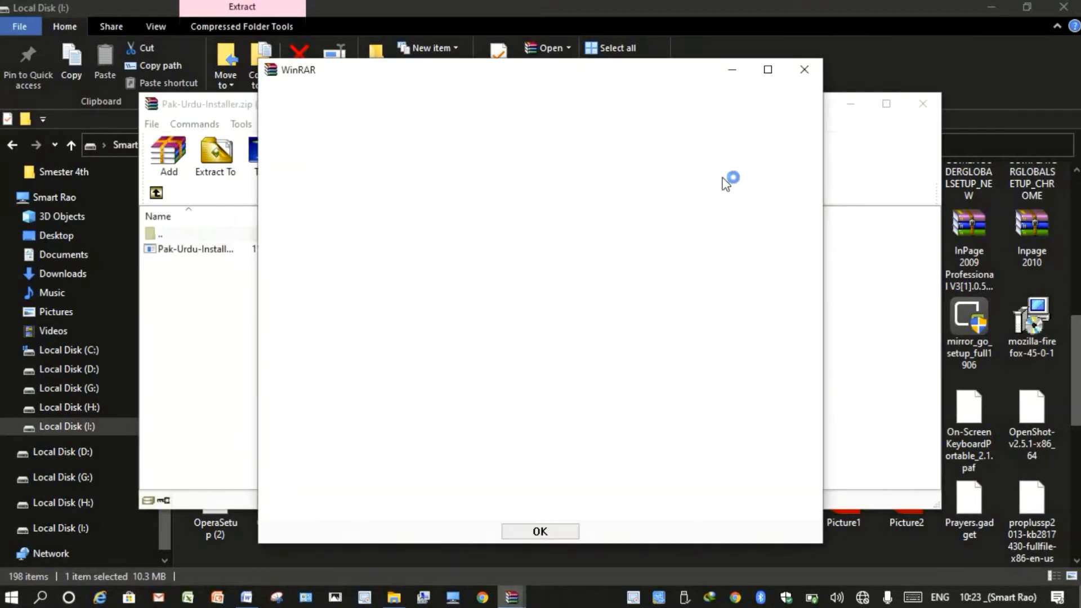
{"action": "left_click", "coordinate": [805, 70]}
{"action": "double_click", "coordinate": [232, 252]}
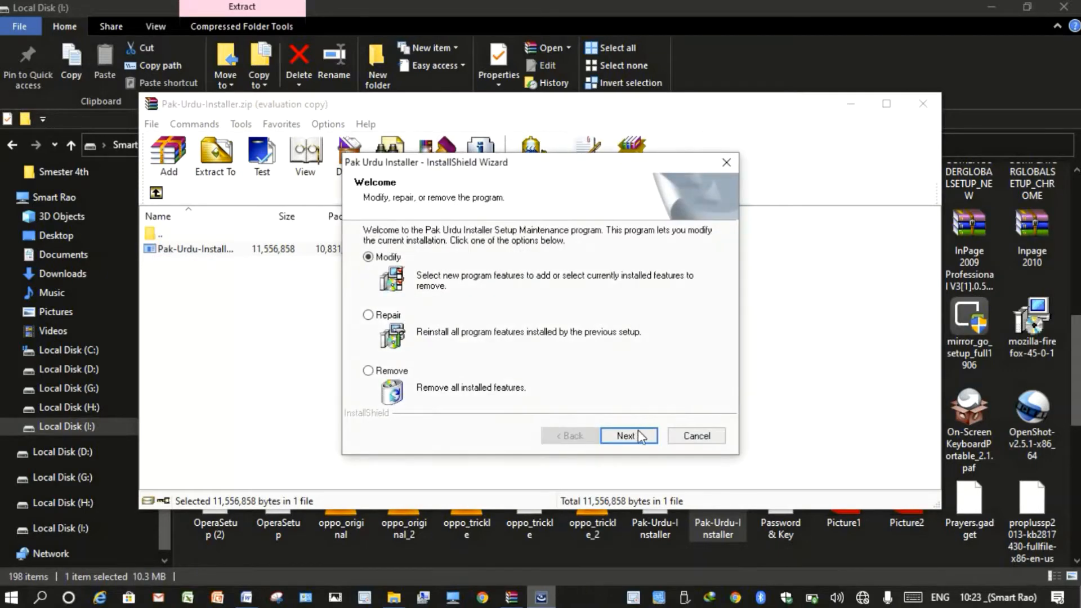
- Cancel the Pak Urdu Installer setup, finish the wizard and close WinRAR
{"action": "left_click", "coordinate": [697, 437]}
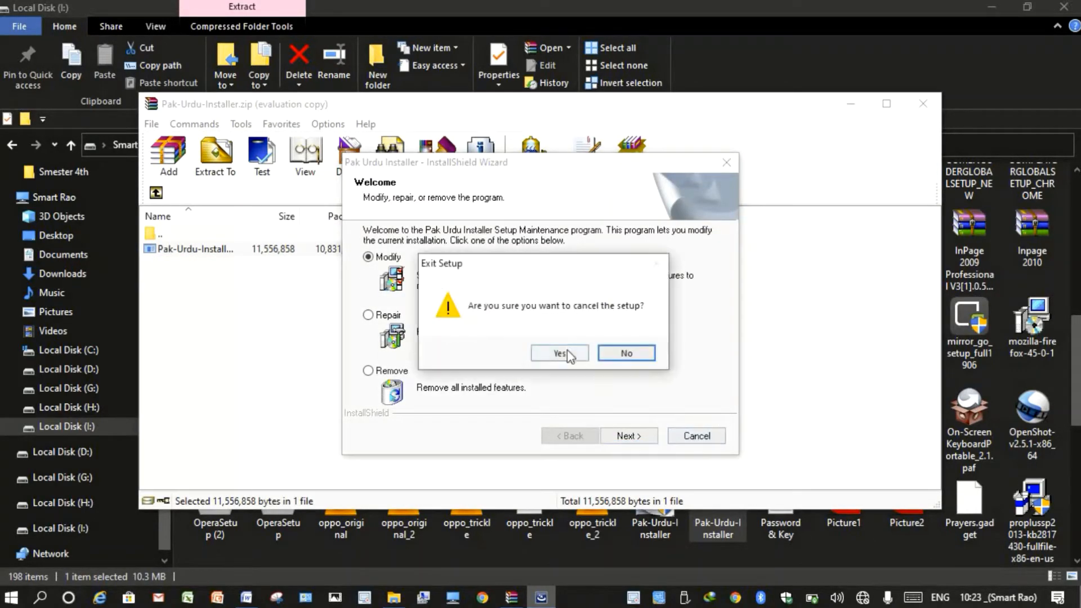
{"action": "left_click", "coordinate": [569, 354]}
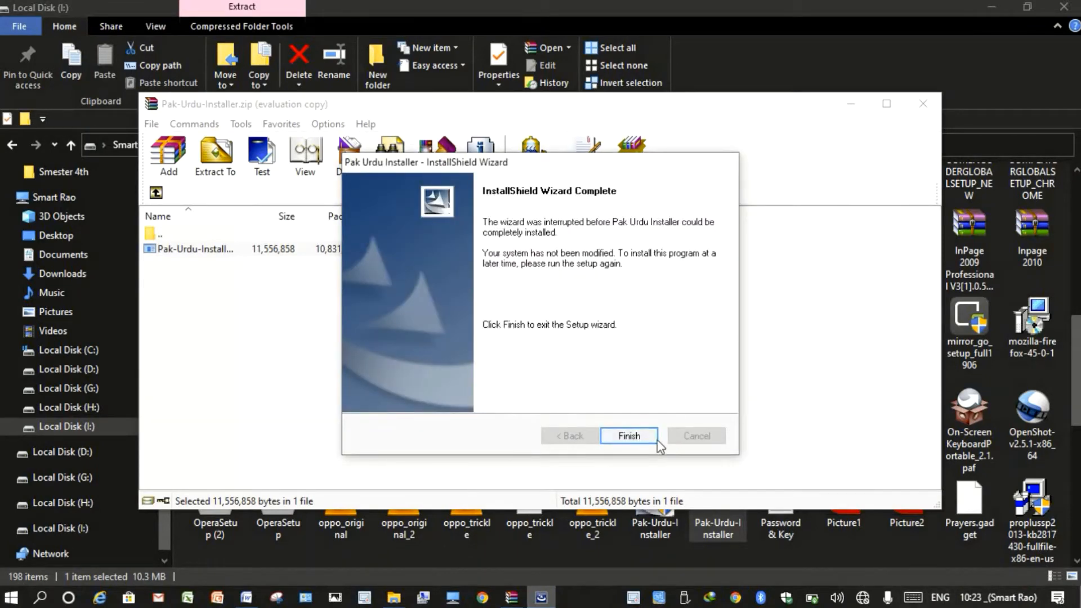
{"action": "left_click", "coordinate": [656, 439]}
{"action": "left_click", "coordinate": [928, 105]}
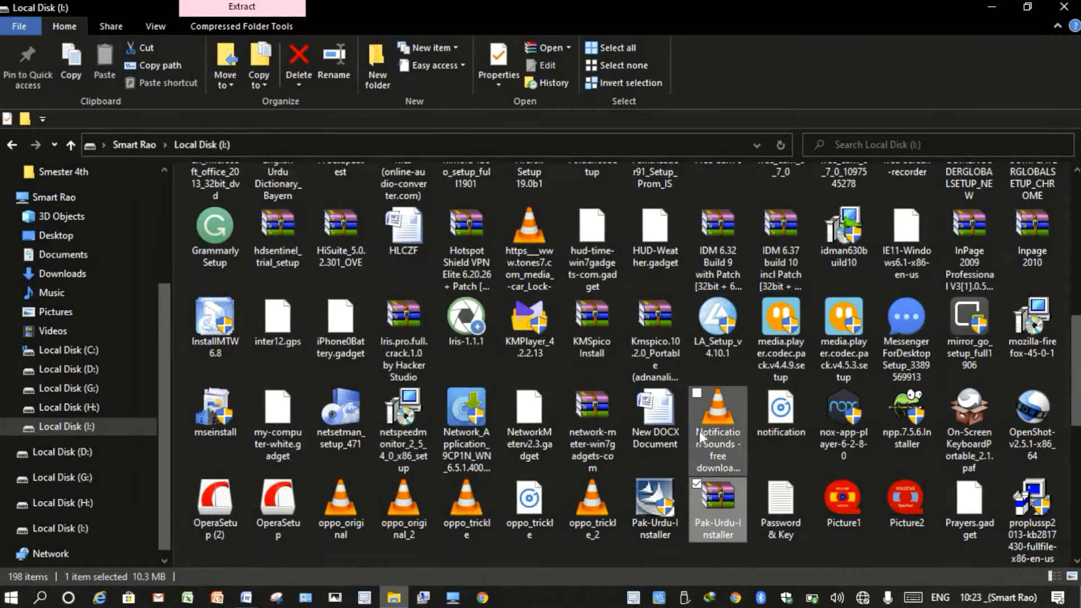
- Check the Pak-Urdu-Installer archive's 10.3 MB size in Properties, close Explorer and return to Word
{"action": "right_click", "coordinate": [718, 514]}
{"action": "left_click", "coordinate": [702, 503]}
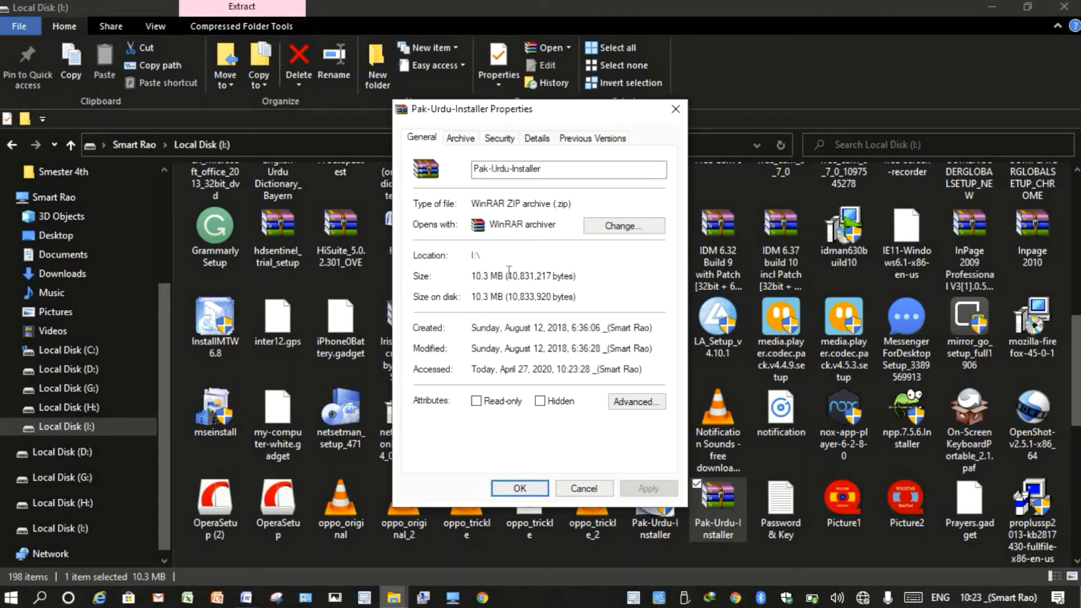
{"action": "left_click", "coordinate": [675, 108]}
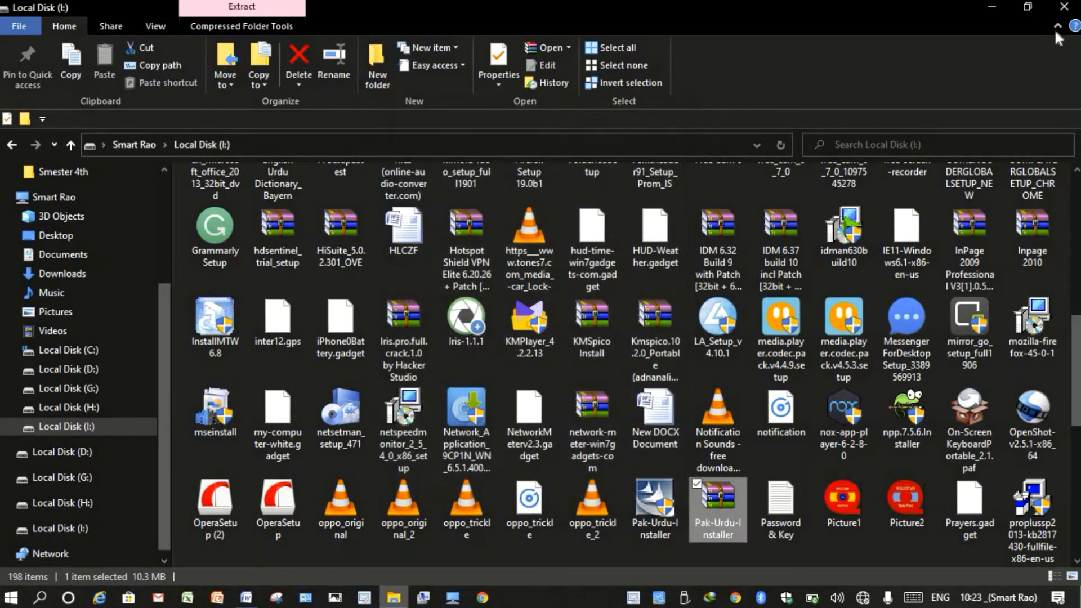
{"action": "left_click", "coordinate": [1064, 7]}
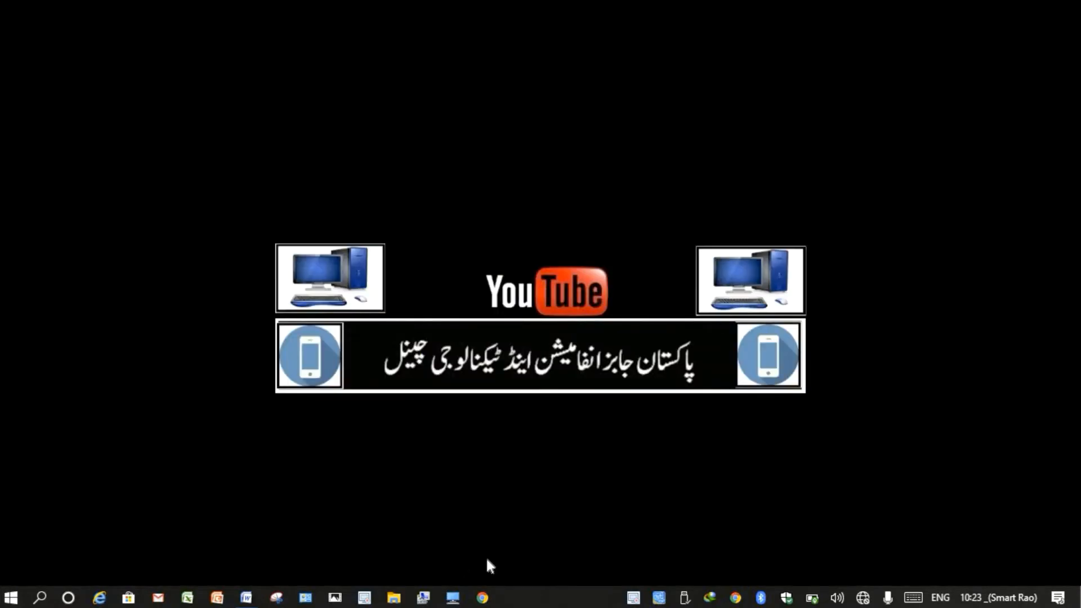
{"action": "left_click", "coordinate": [246, 598]}
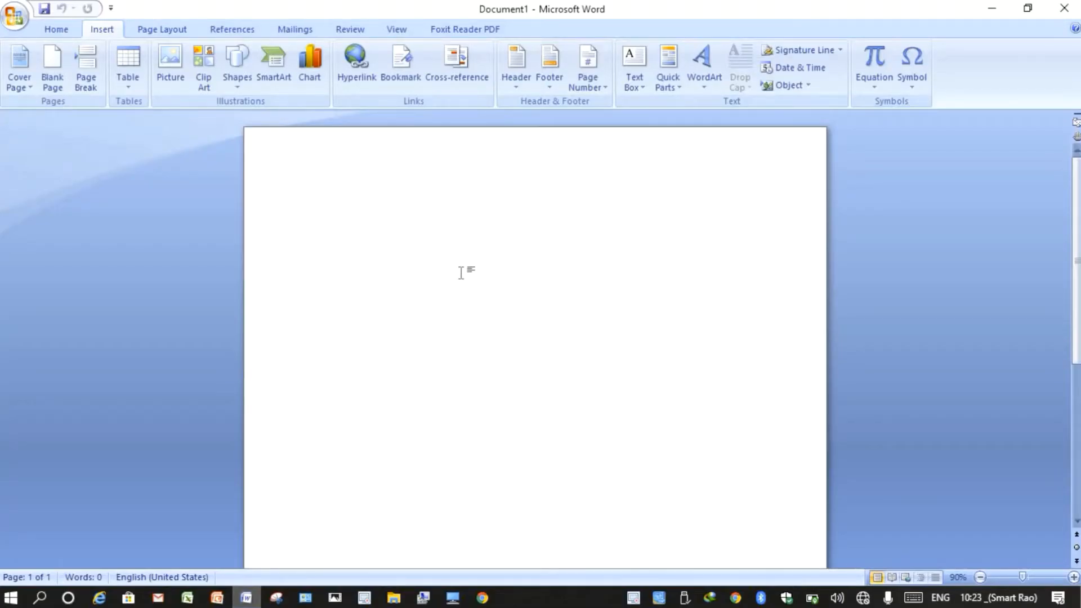
- Switch the page orientation to landscape
{"action": "left_click", "coordinate": [174, 29]}
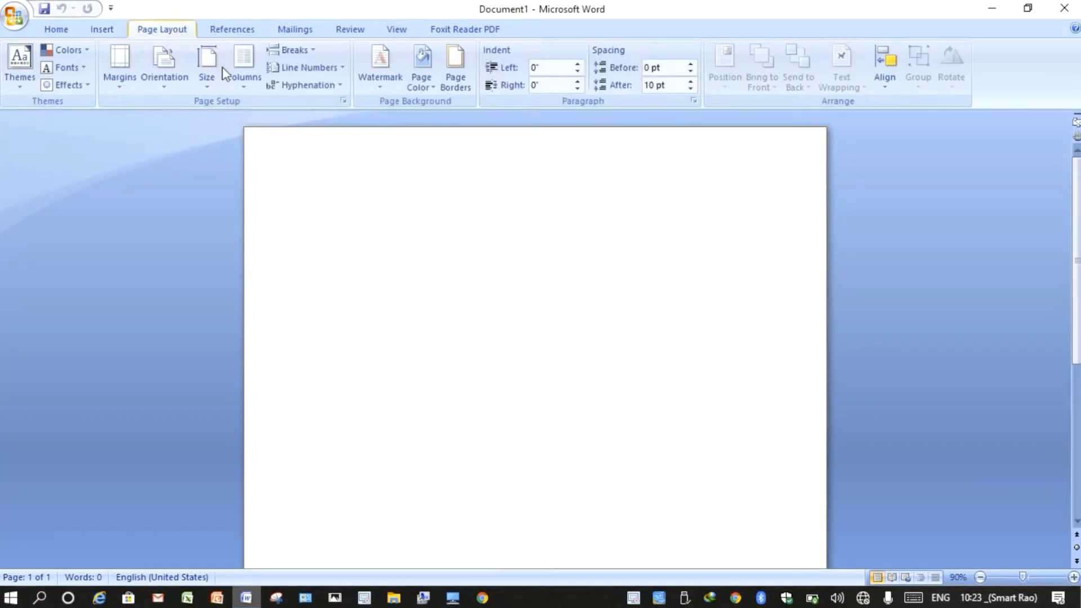
{"action": "left_click", "coordinate": [163, 90]}
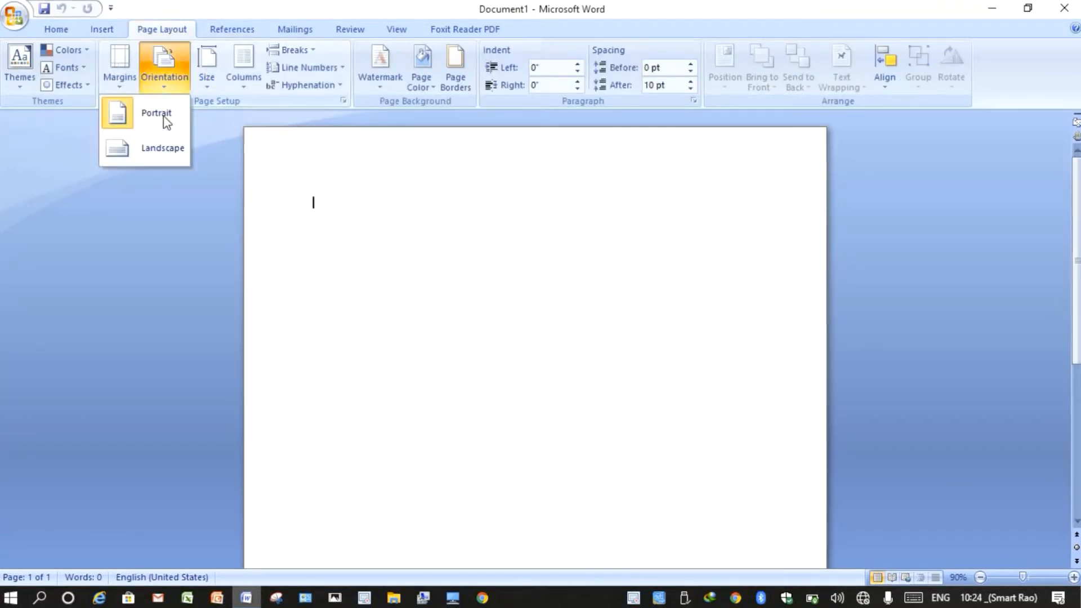
{"action": "left_click", "coordinate": [168, 148]}
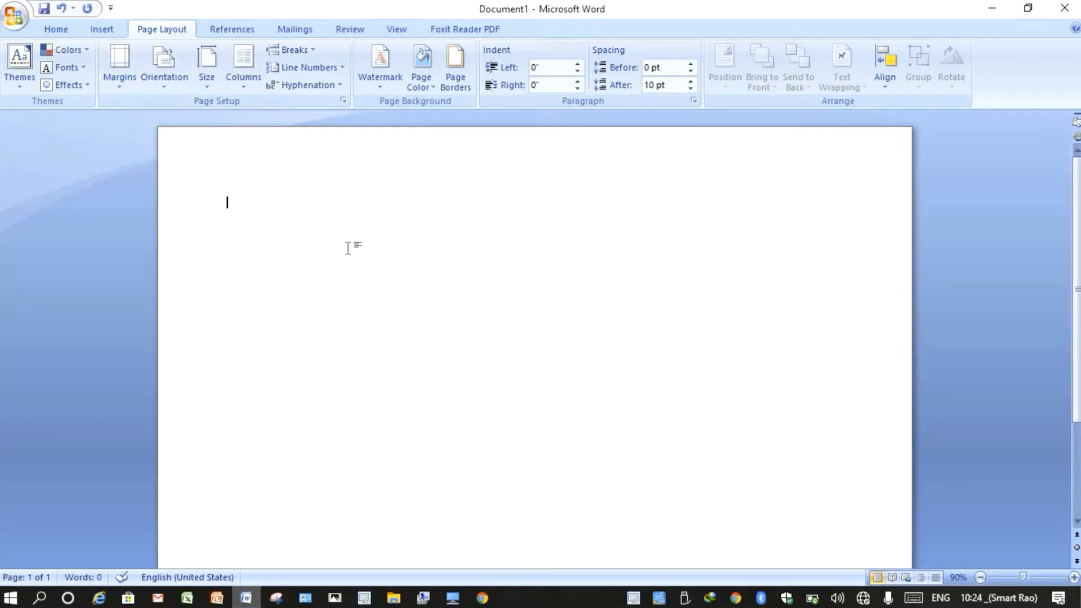
{"action": "scroll", "coordinate": [348, 248], "scroll_direction": "down", "scroll_amount": 1}
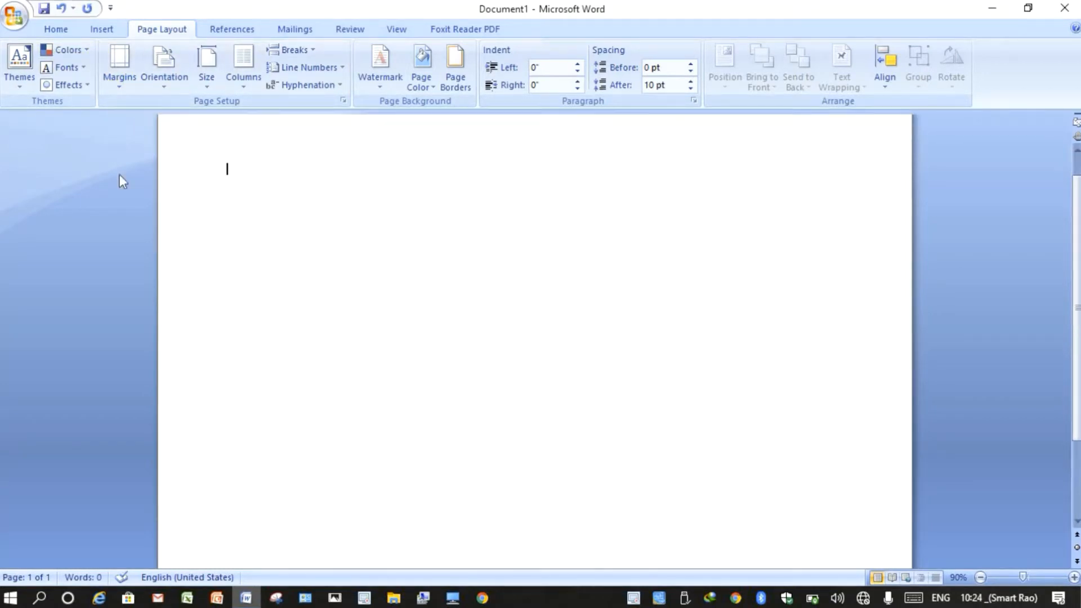
- Pick the Rectangle from Recently Used Shapes in the Insert Shapes gallery
{"action": "left_click", "coordinate": [101, 29]}
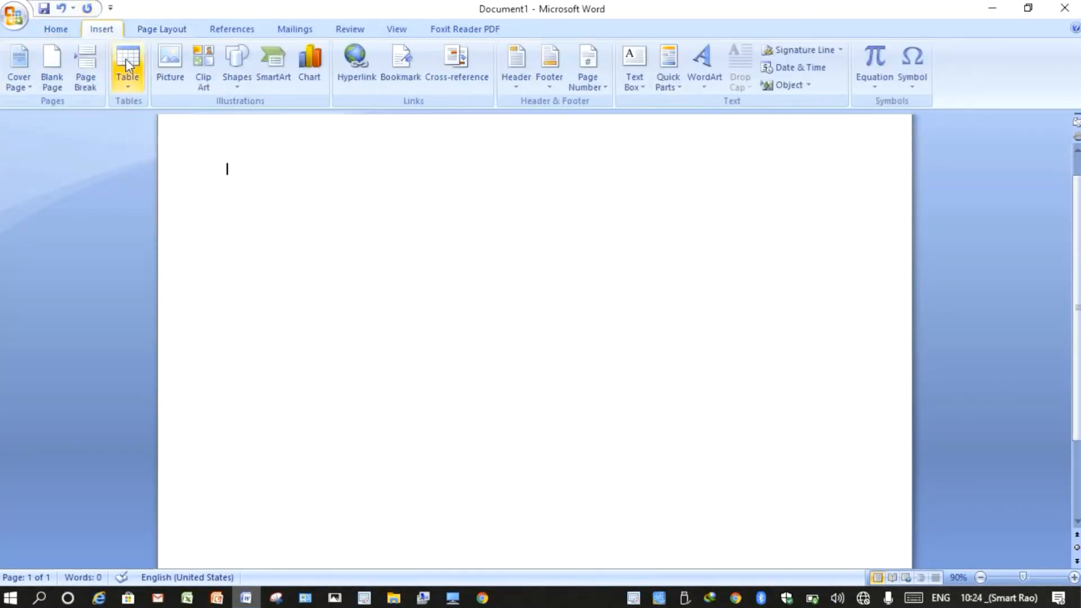
{"action": "left_click", "coordinate": [235, 89]}
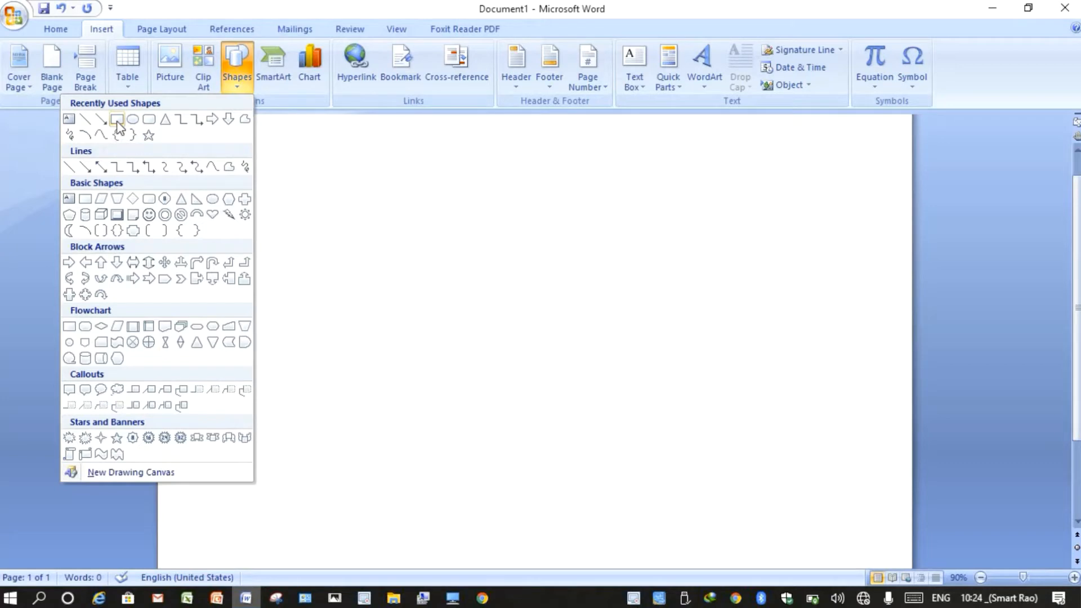
{"action": "left_click", "coordinate": [118, 120]}
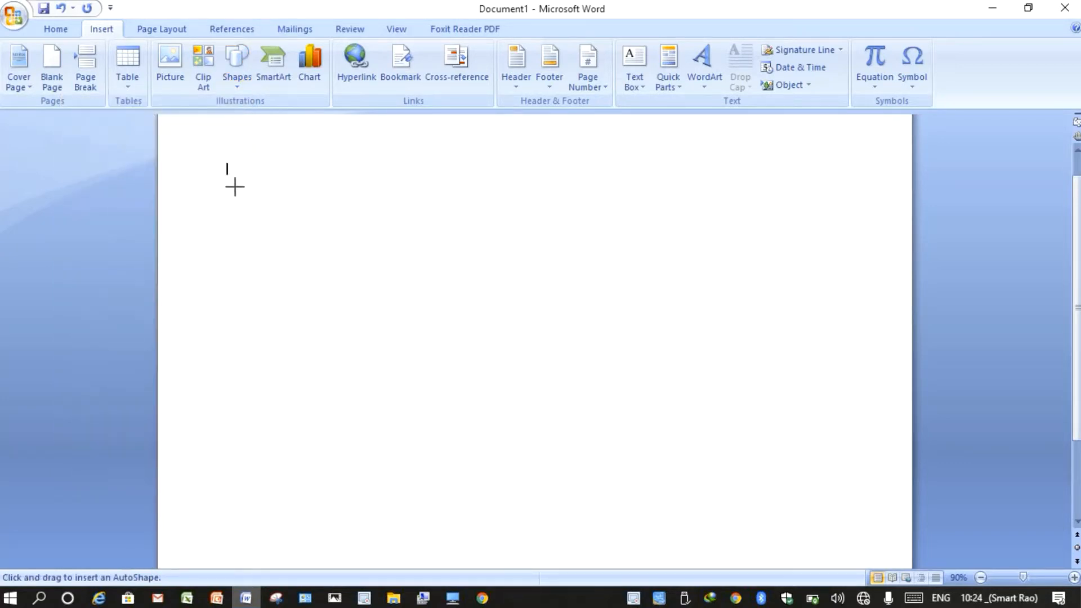
- Draw a rectangle and enlarge it to 8.27 by 4.99 inches
{"action": "mouse_move", "coordinate": [234, 186]}
{"action": "left_mouse_down"}
{"action": "mouse_move", "coordinate": [331, 381]}
{"action": "mouse_move", "coordinate": [430, 463]}
{"action": "mouse_move", "coordinate": [530, 500]}
{"action": "left_mouse_up"}
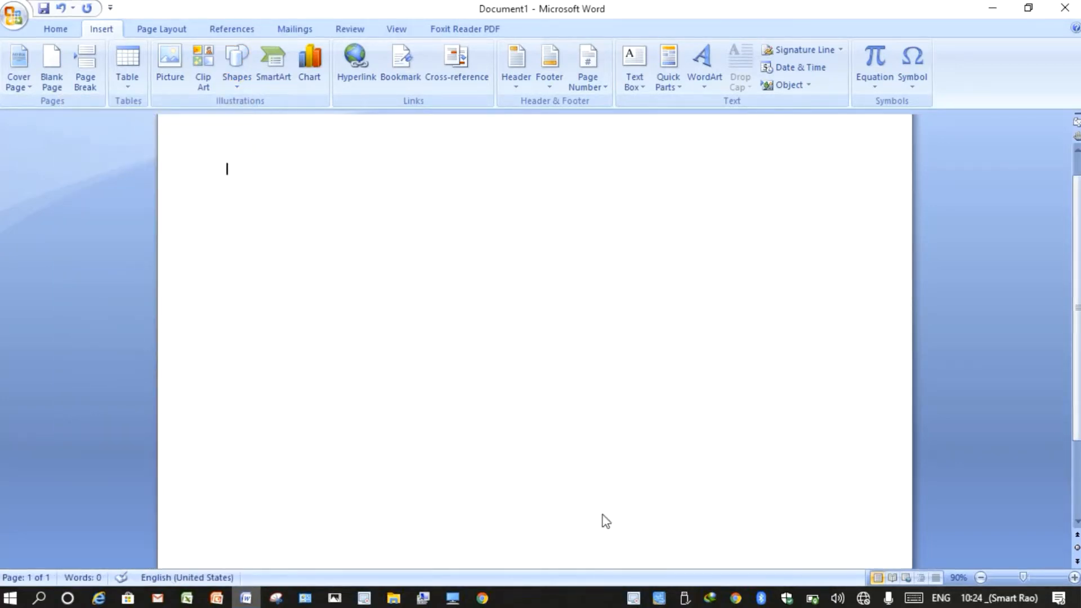
{"action": "left_click", "coordinate": [689, 539]}
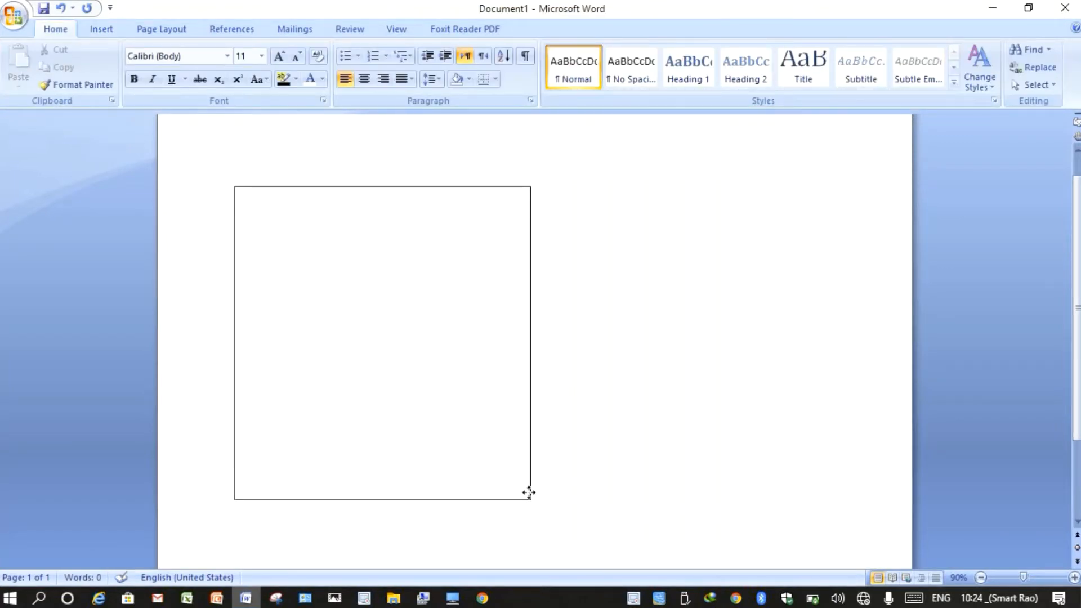
{"action": "left_click", "coordinate": [529, 495]}
{"action": "left_click_drag", "start_coordinate": [532, 499], "coordinate": [802, 529]}
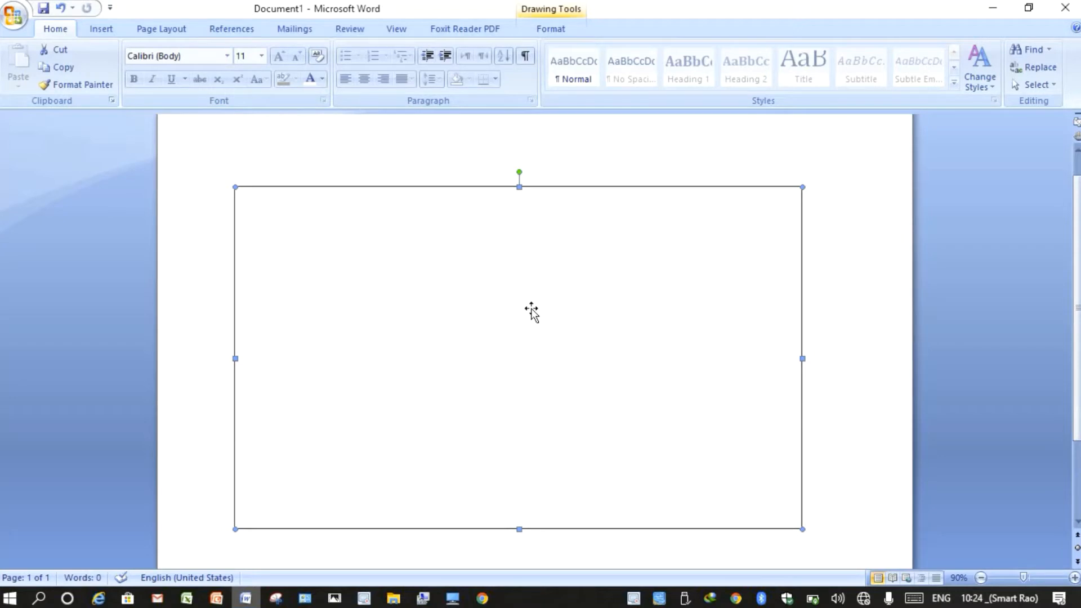
{"action": "left_click", "coordinate": [550, 29]}
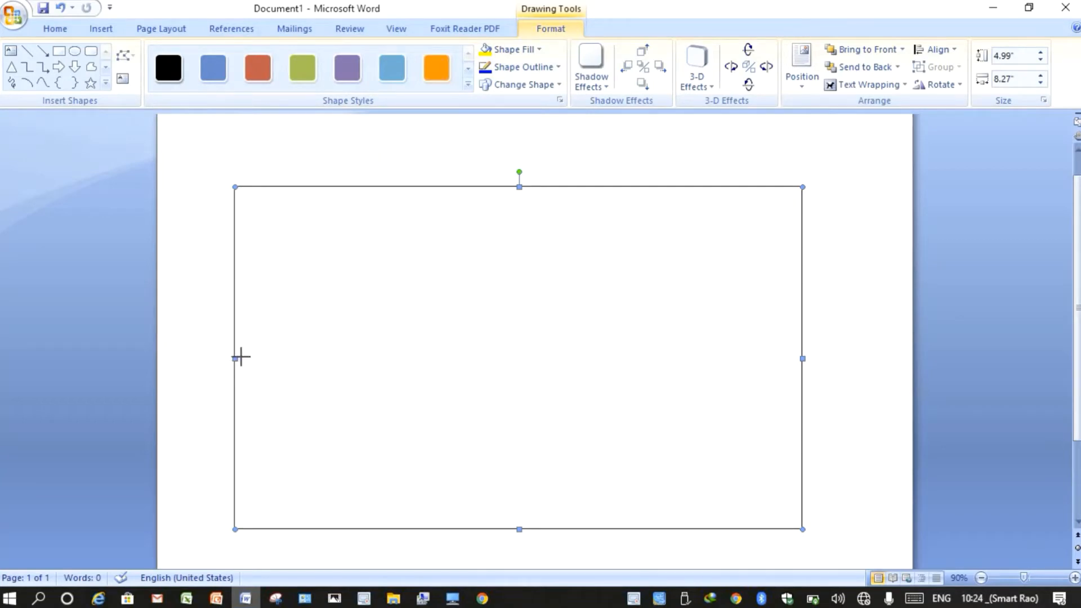
- Trim the rectangle to 8.15 inches wide, fill it dark navy and nudge it right
{"action": "left_click_drag", "start_coordinate": [242, 356], "coordinate": [243, 357]}
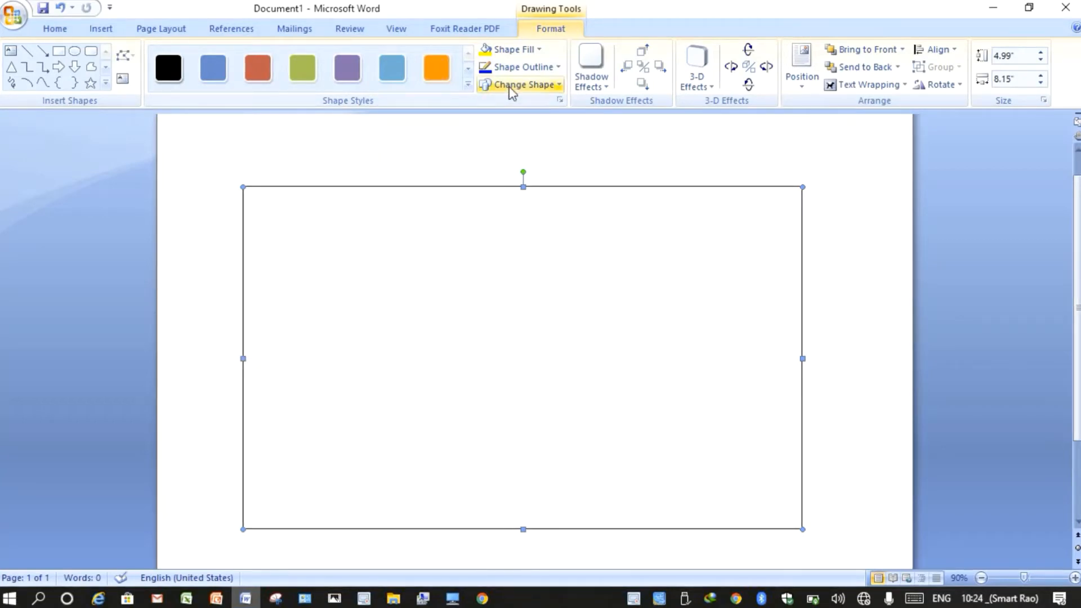
{"action": "left_click", "coordinate": [538, 50]}
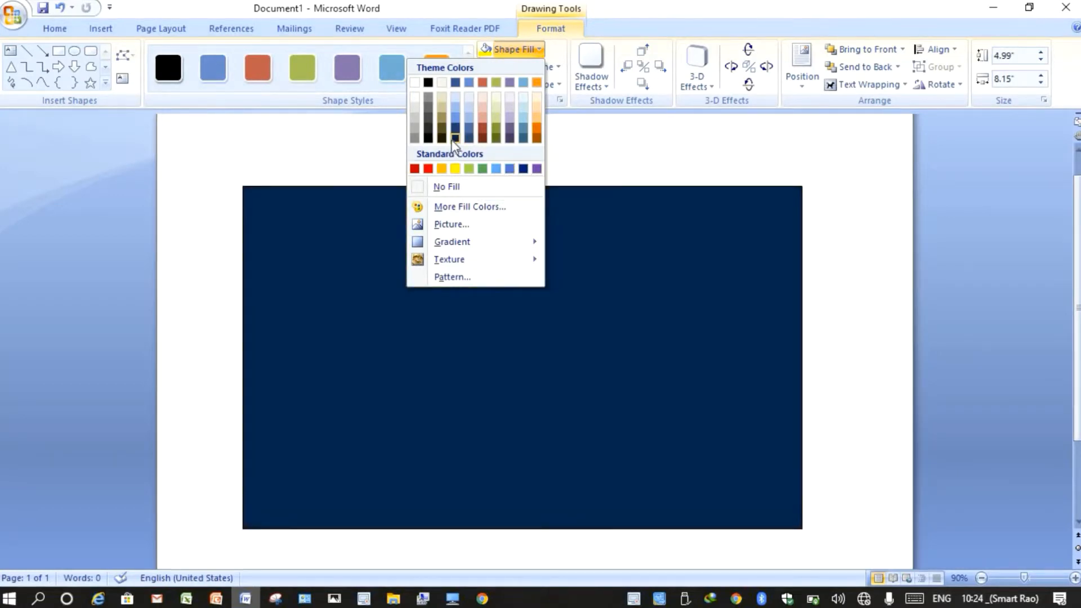
{"action": "left_click", "coordinate": [453, 138]}
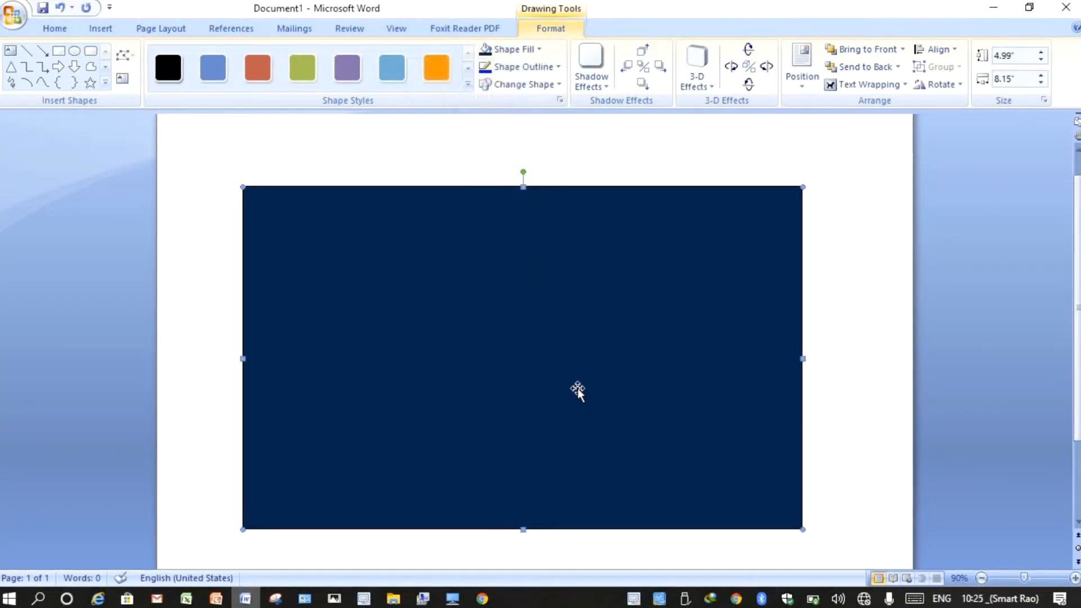
{"action": "left_click_drag", "start_coordinate": [577, 388], "coordinate": [594, 384]}
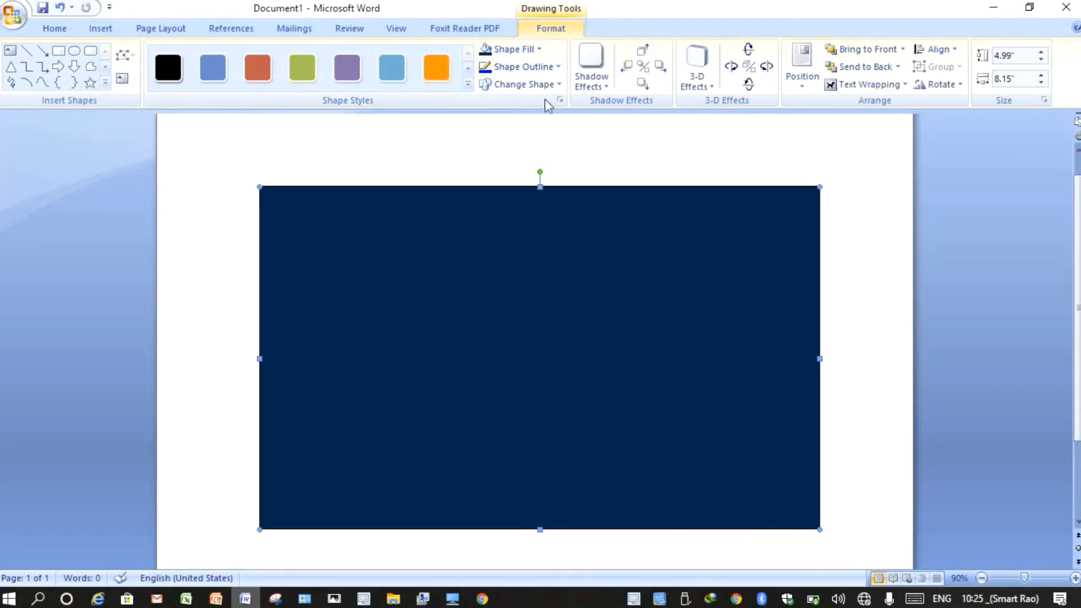
{"action": "left_click", "coordinate": [528, 67]}
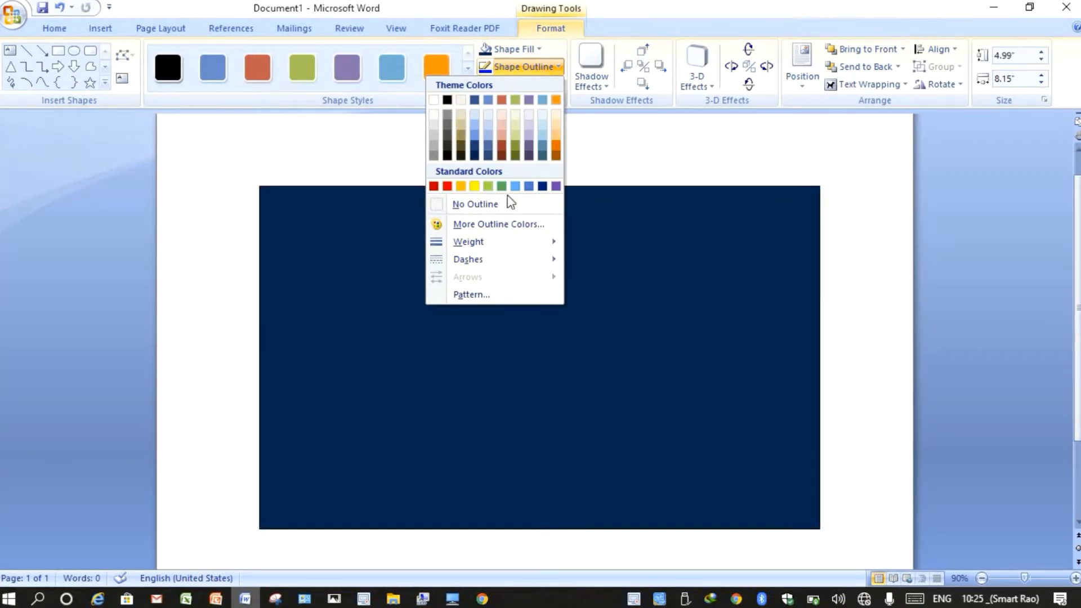
- Give the navy rectangle a Dark Blue outline with 6 pt weight
{"action": "left_click", "coordinate": [541, 187]}
{"action": "left_click", "coordinate": [538, 66]}
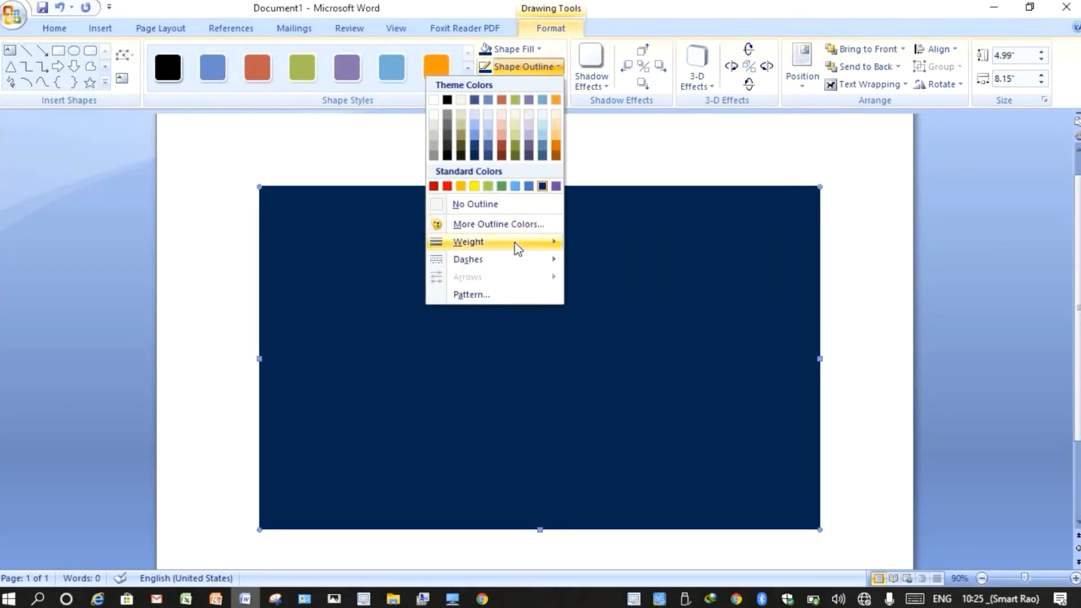
{"action": "mouse_move", "coordinate": [514, 248]}
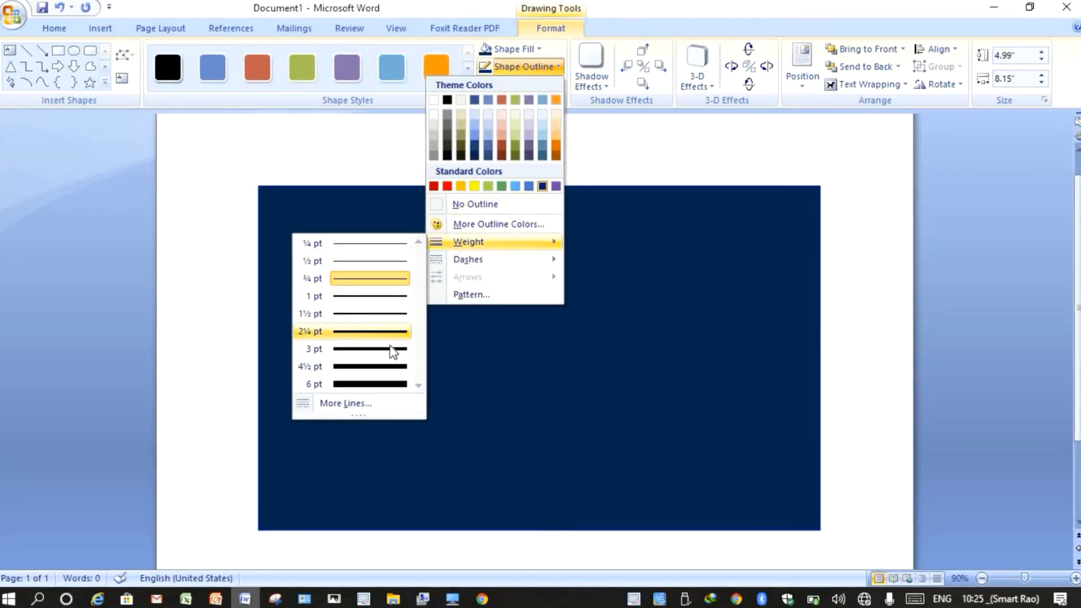
{"action": "left_click", "coordinate": [371, 384]}
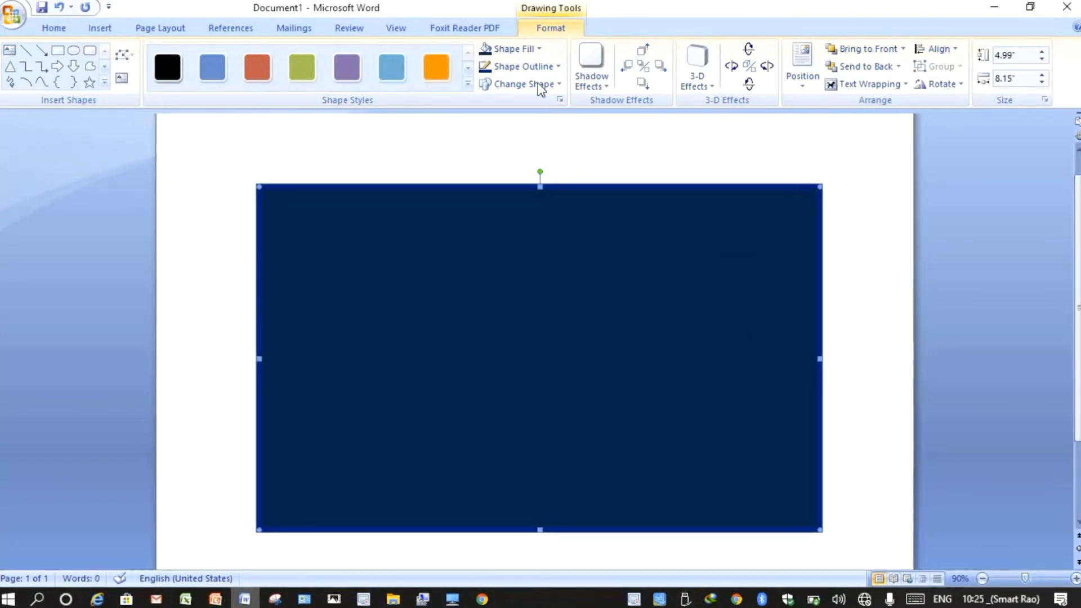
{"action": "left_click", "coordinate": [591, 81]}
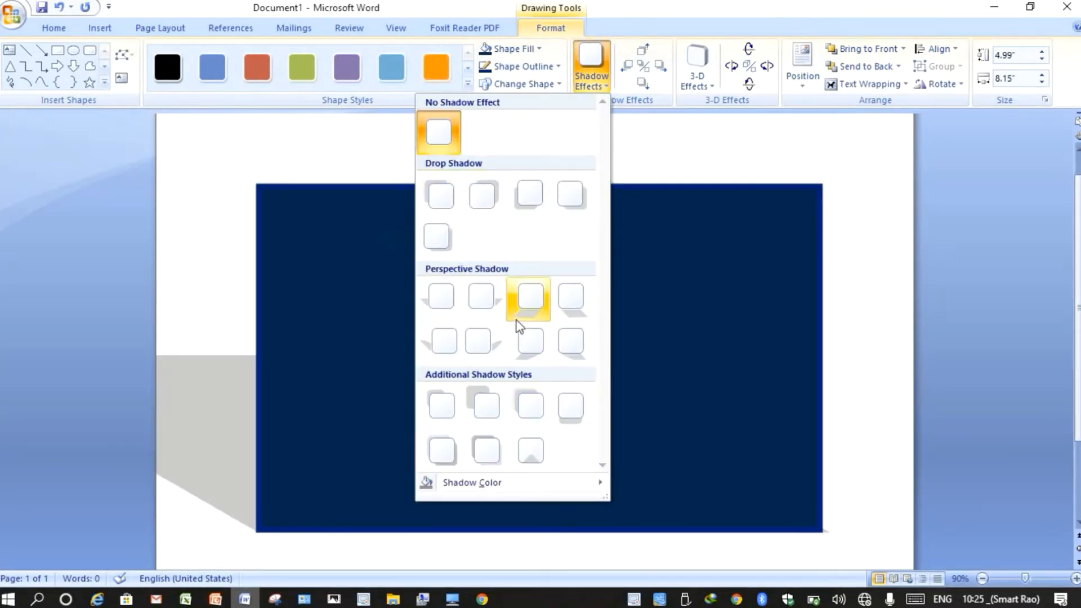
{"action": "left_click", "coordinate": [365, 318]}
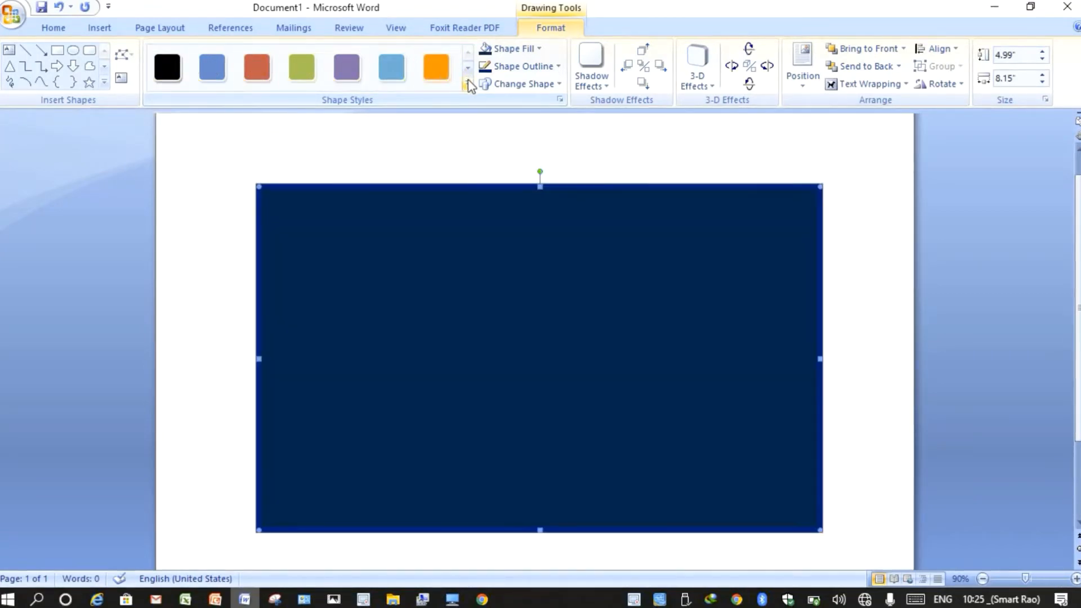
{"action": "left_click", "coordinate": [467, 83]}
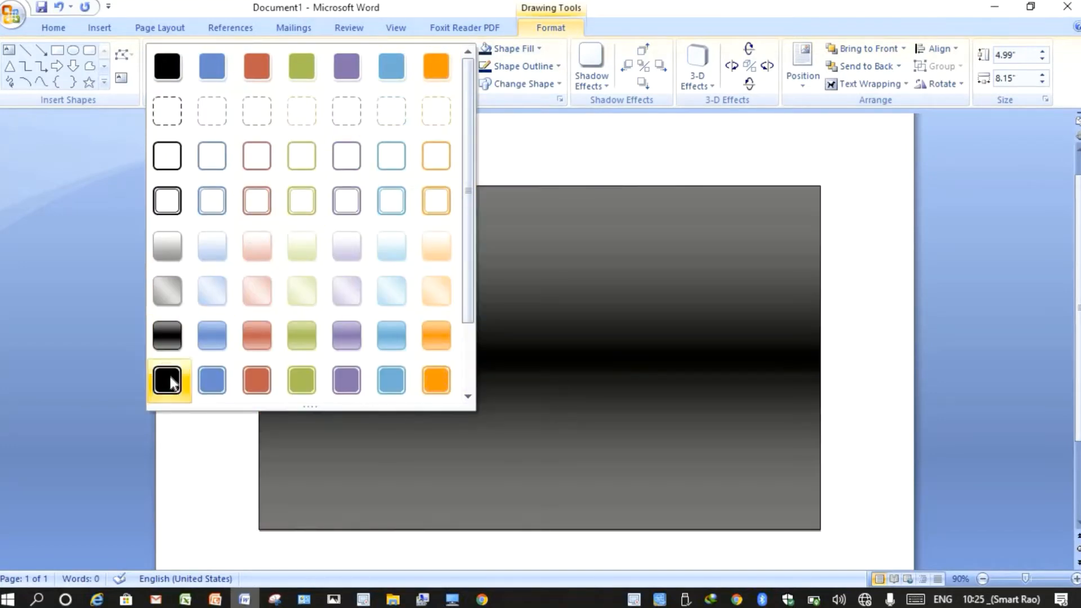
{"action": "left_click", "coordinate": [523, 330]}
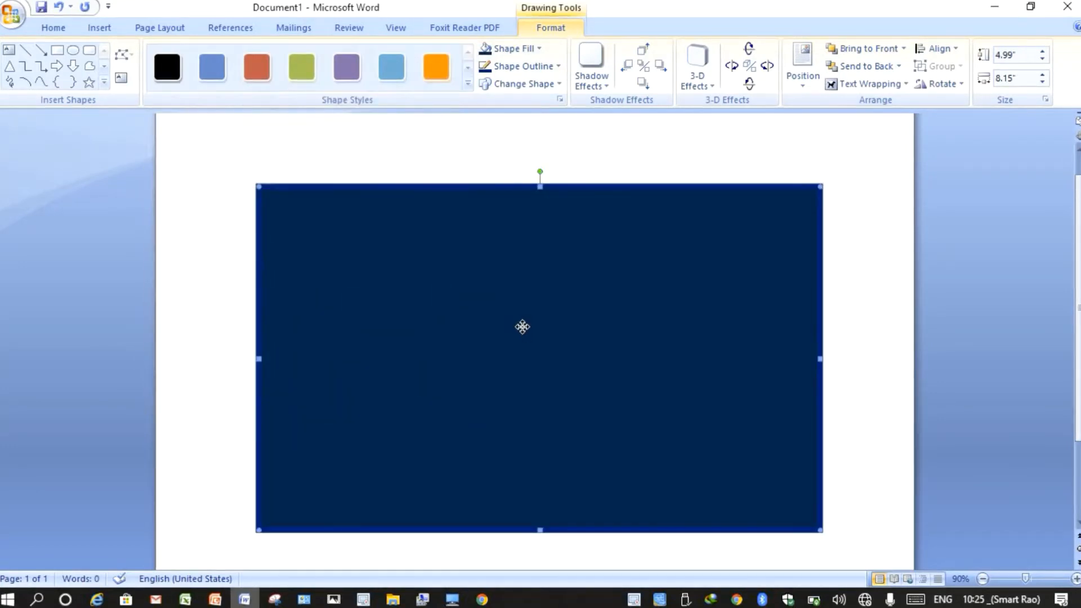
- Fill the rectangle with the Dark Variations From Center gradient
{"action": "left_click", "coordinate": [539, 48]}
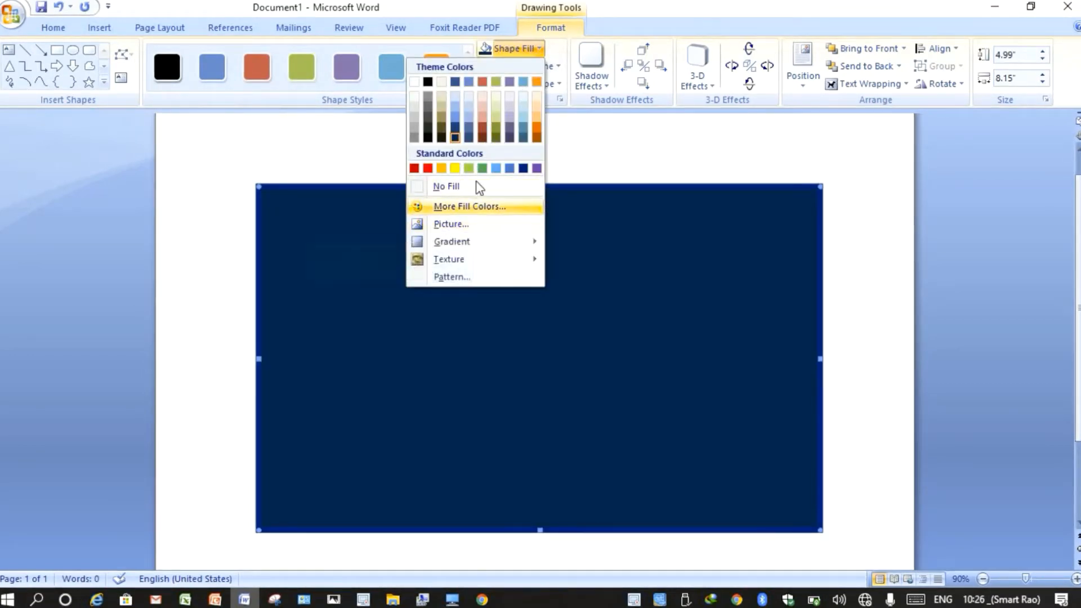
{"action": "mouse_move", "coordinate": [473, 253]}
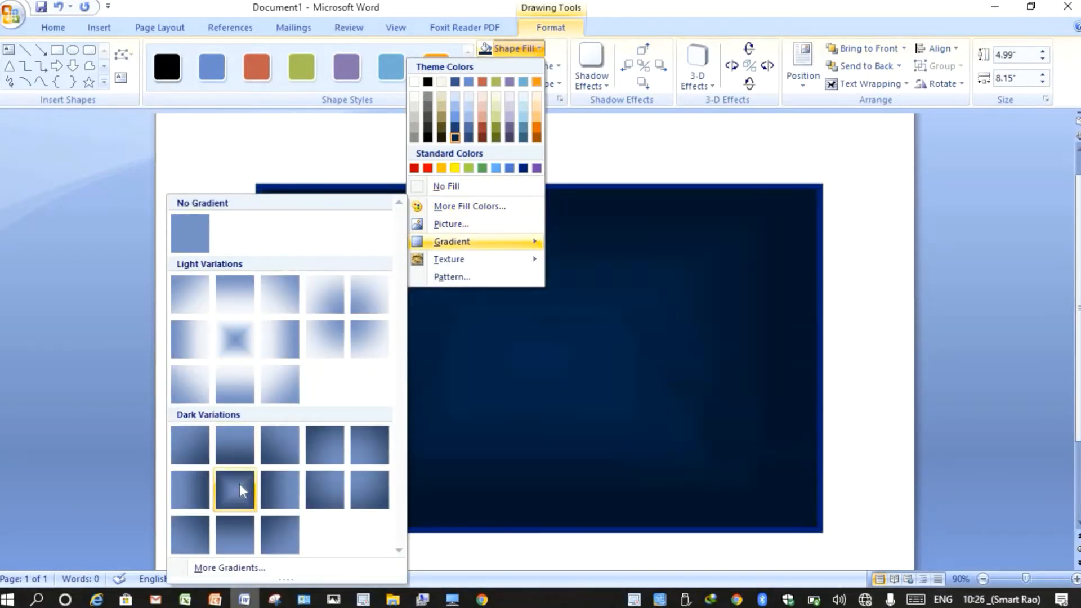
{"action": "left_click", "coordinate": [236, 490]}
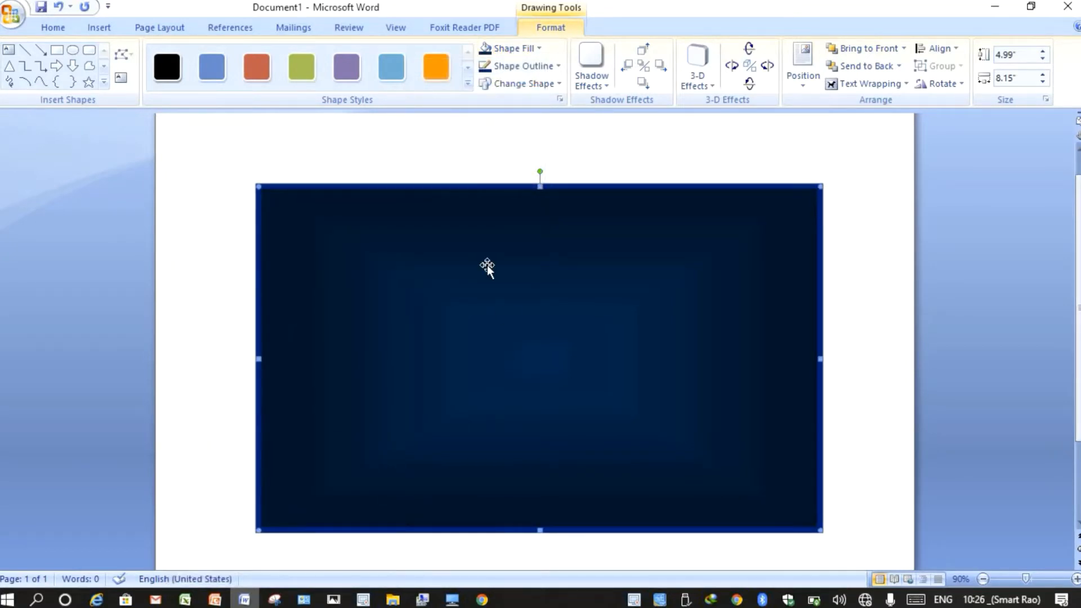
- Browse the Shape Fill texture options for the rectangle
{"action": "left_click", "coordinate": [548, 69]}
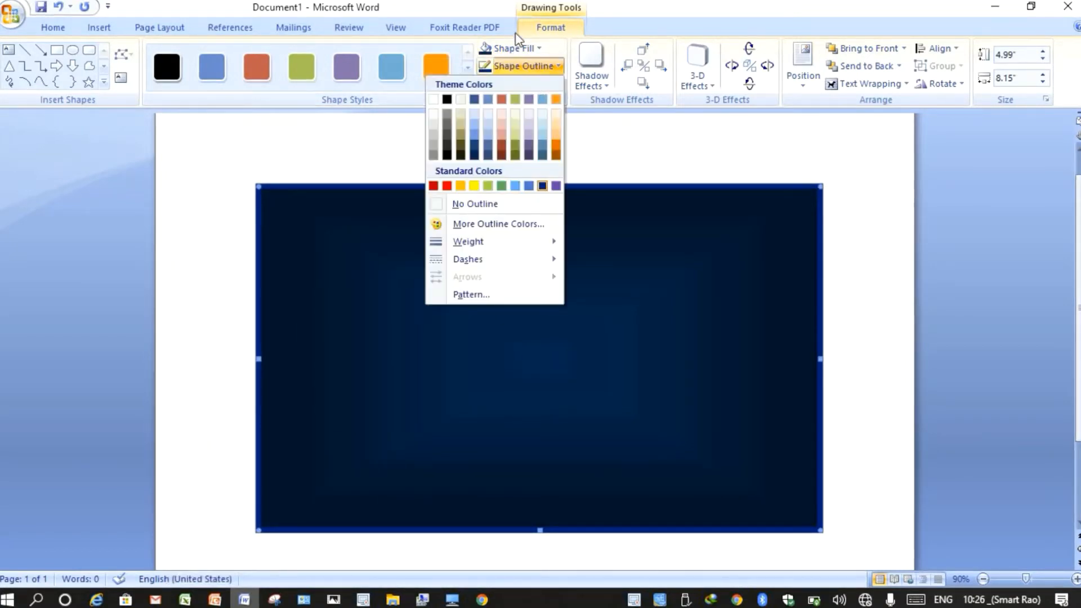
{"action": "left_click", "coordinate": [515, 48]}
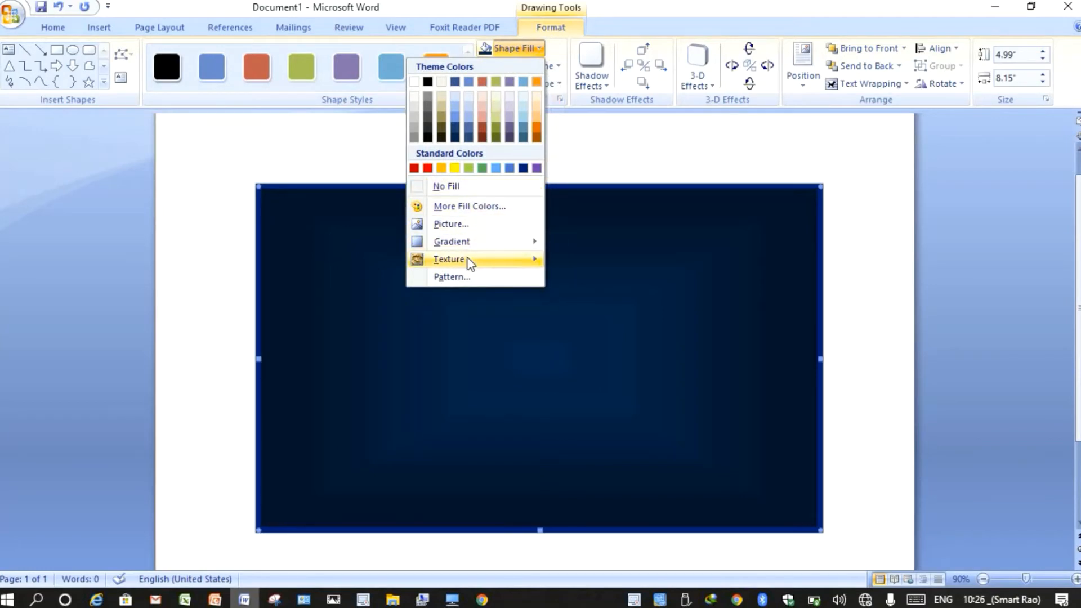
{"action": "mouse_move", "coordinate": [445, 258]}
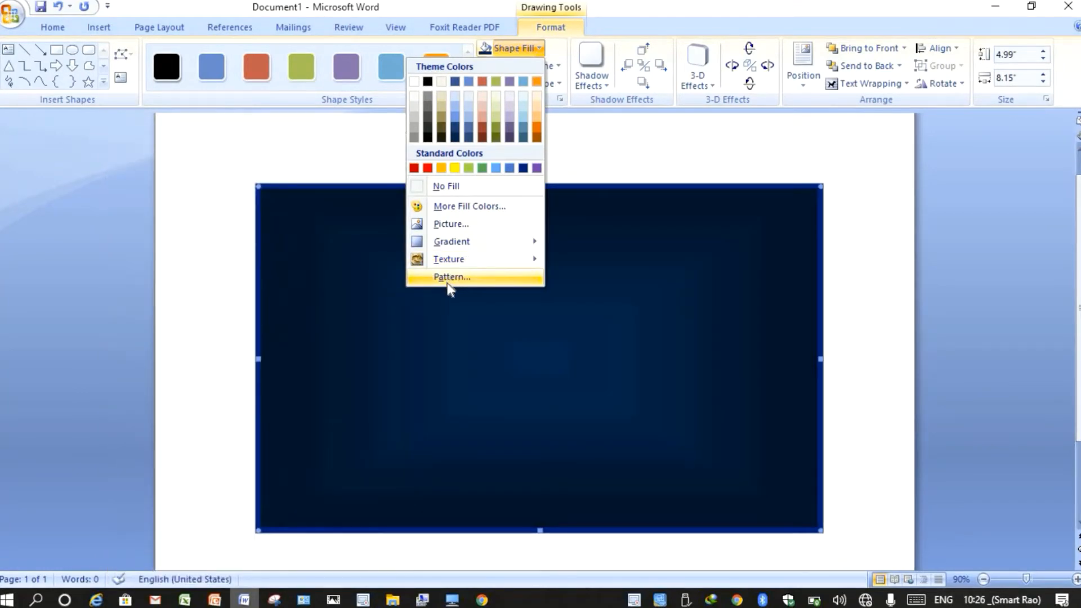
- In Select Picture, browse the drives to H:\Wallpaper\New folder
{"action": "left_click", "coordinate": [451, 225]}
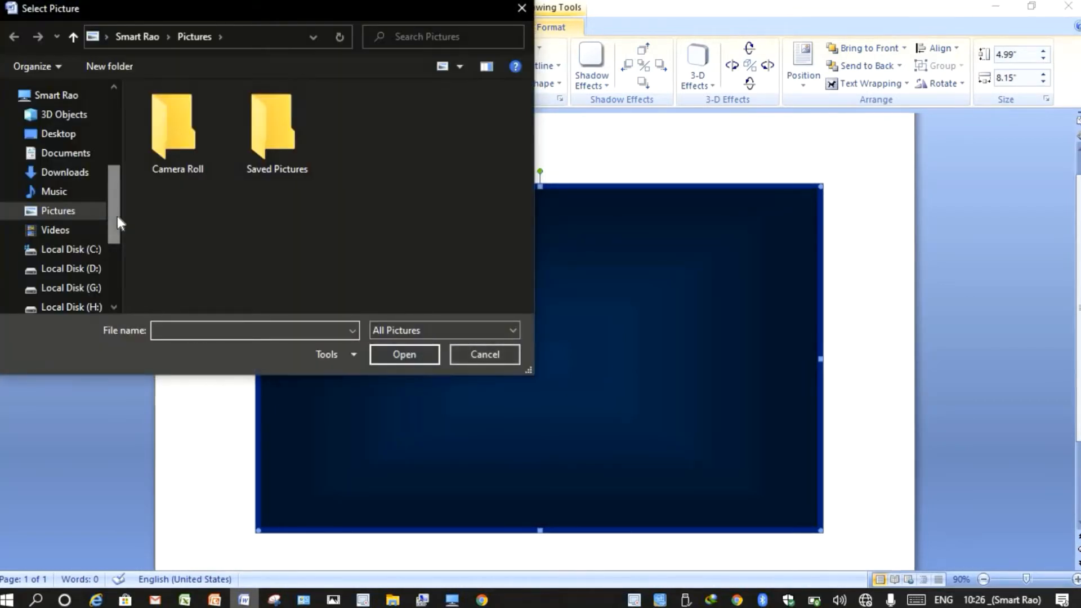
{"action": "left_click_drag", "start_coordinate": [118, 219], "coordinate": [107, 242]}
{"action": "left_click", "coordinate": [64, 231]}
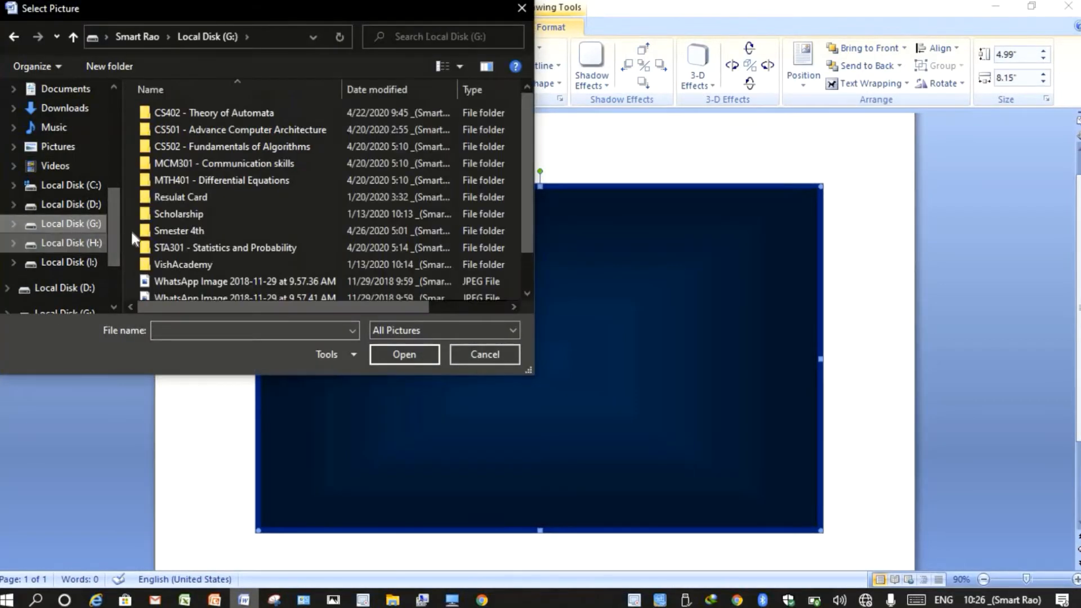
{"action": "scroll", "coordinate": [178, 210], "scroll_direction": "down", "scroll_amount": 1}
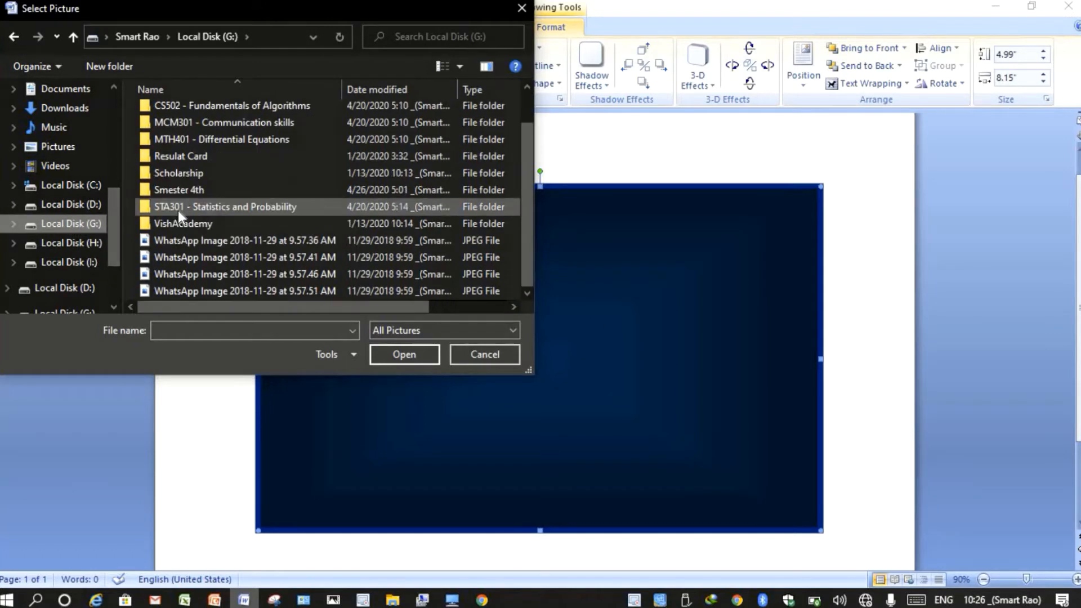
{"action": "left_click", "coordinate": [74, 206]}
{"action": "left_click", "coordinate": [75, 225]}
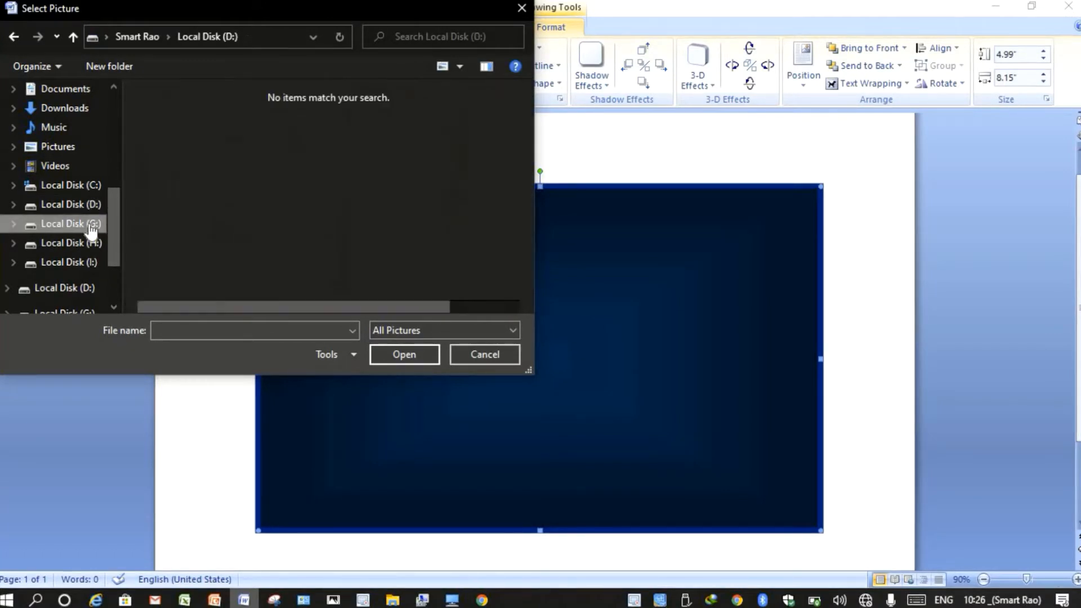
{"action": "scroll", "coordinate": [180, 219], "scroll_direction": "down", "scroll_amount": 1}
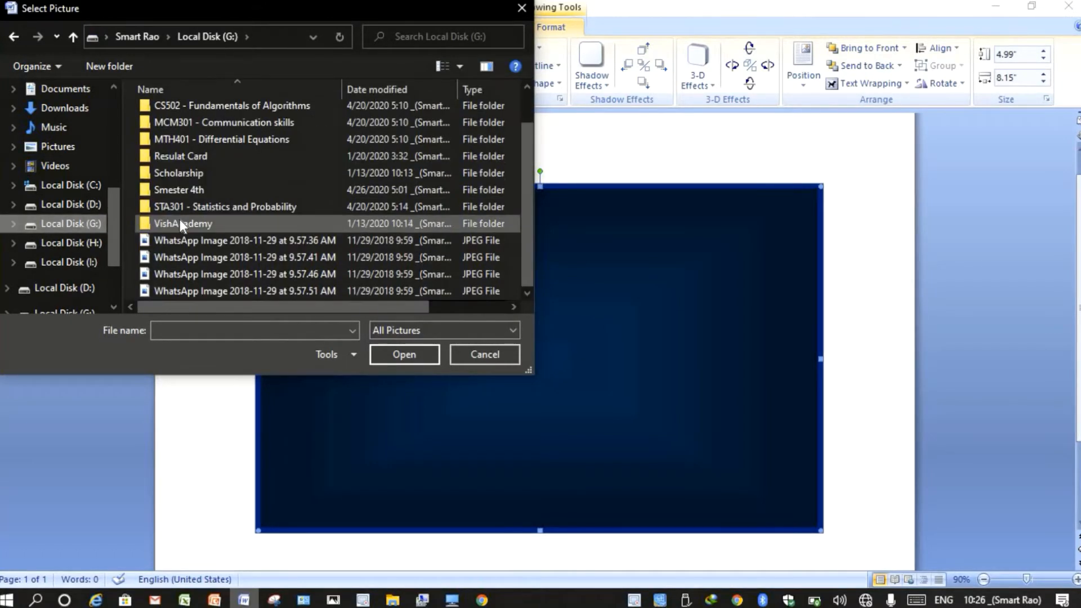
{"action": "left_click", "coordinate": [99, 242]}
{"action": "scroll", "coordinate": [195, 211], "scroll_direction": "down", "scroll_amount": 8}
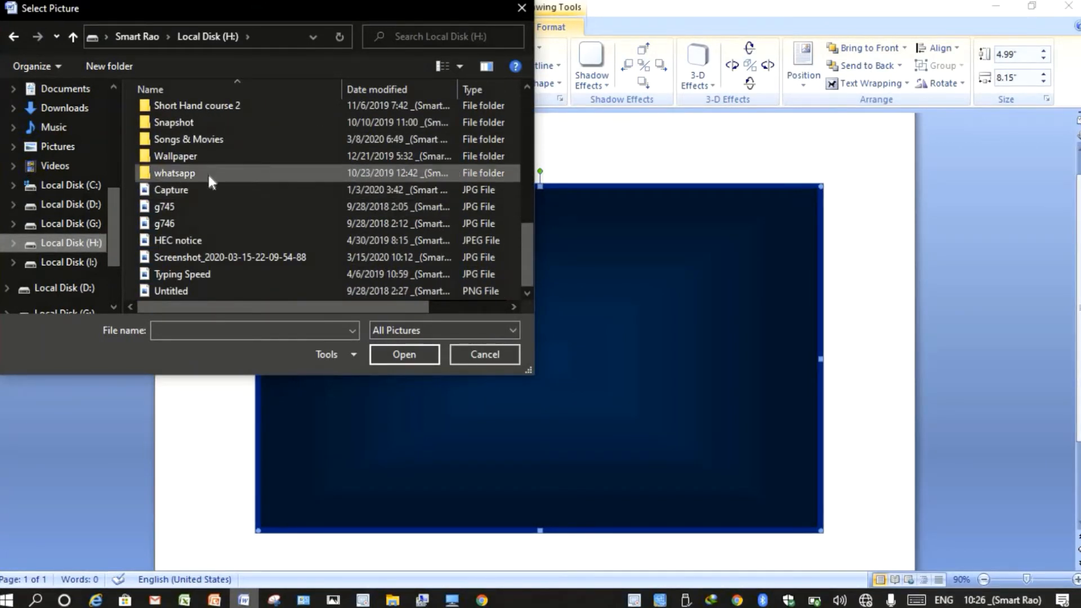
{"action": "double_click", "coordinate": [216, 159]}
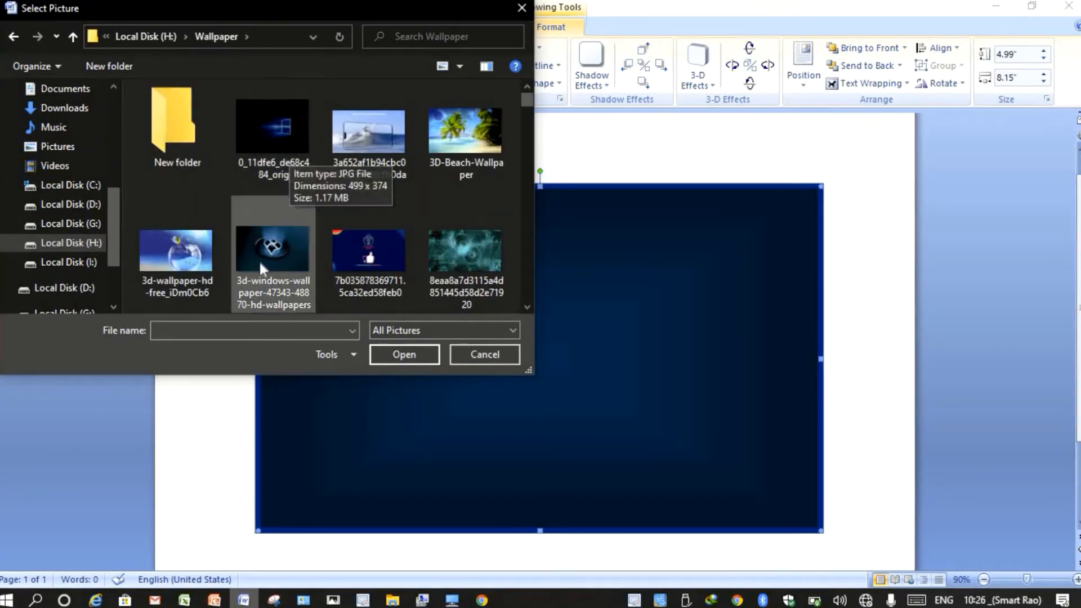
{"action": "double_click", "coordinate": [144, 117]}
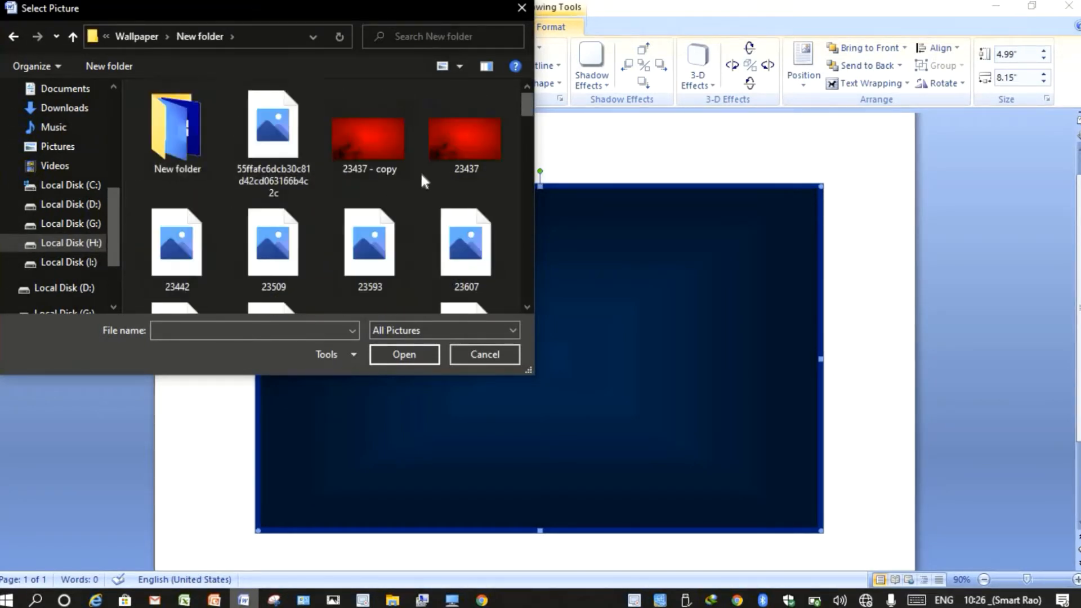
- Insert the red 23437 - copy picture as fill, then undo it to keep the gradient
{"action": "left_click", "coordinate": [390, 123]}
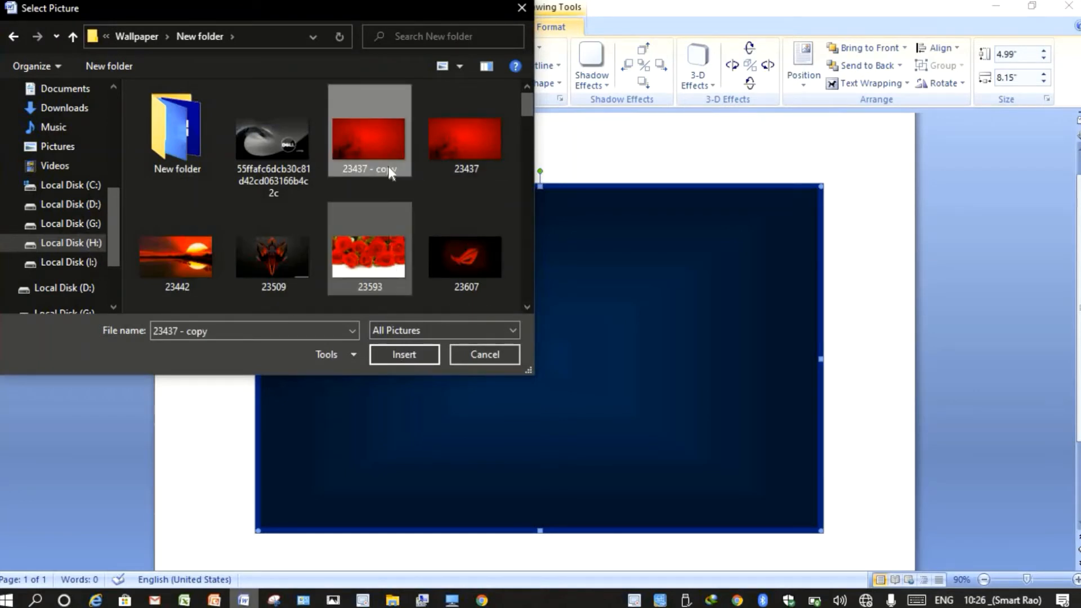
{"action": "left_click", "coordinate": [393, 357]}
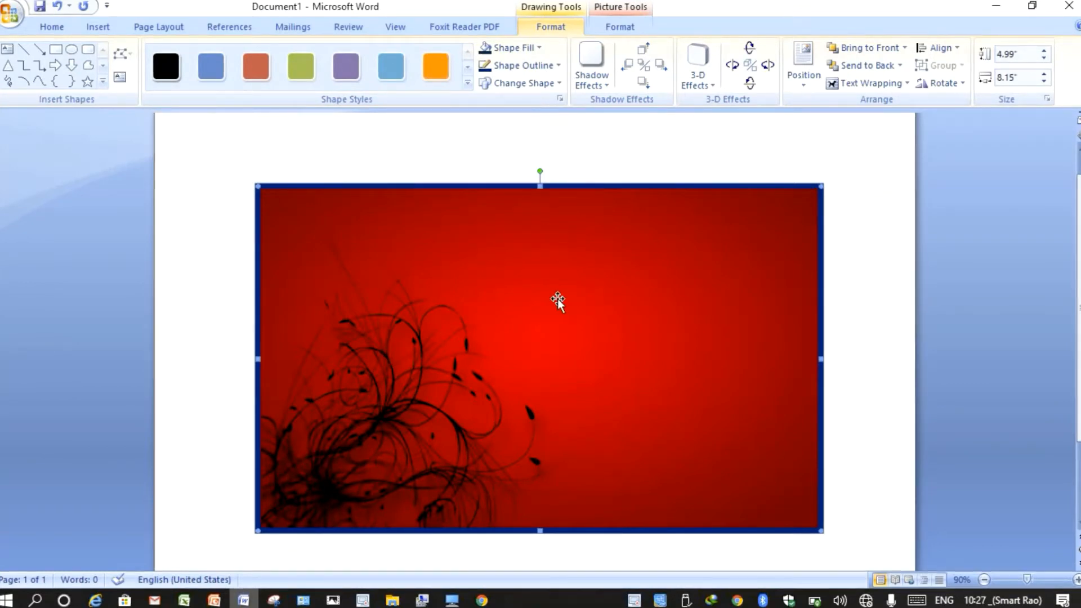
{"action": "key", "text": "ctrl+z"}
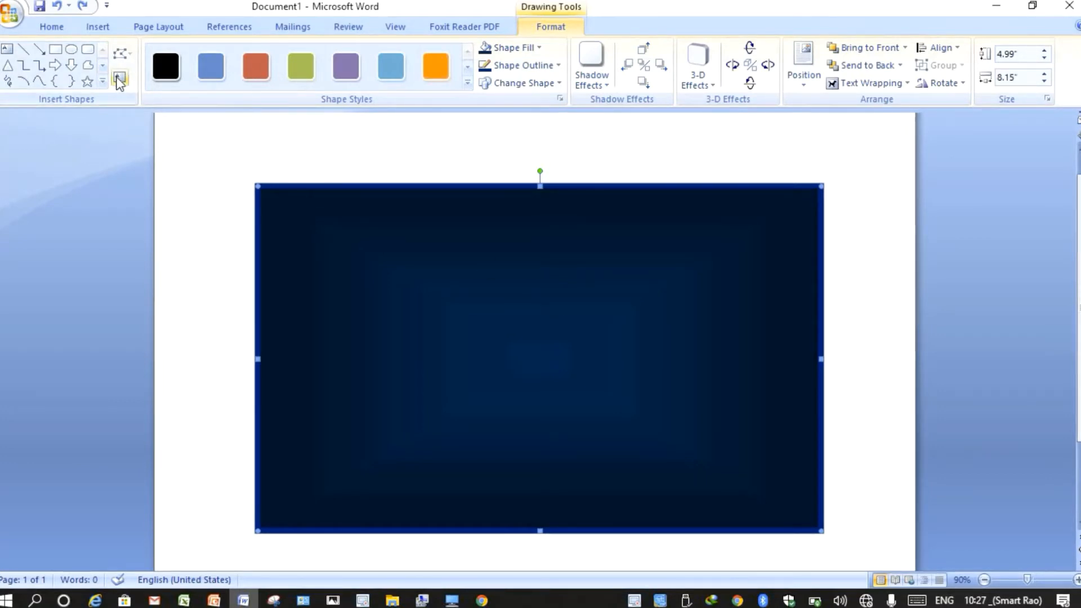
{"action": "left_click", "coordinate": [51, 26]}
{"action": "left_click", "coordinate": [97, 27]}
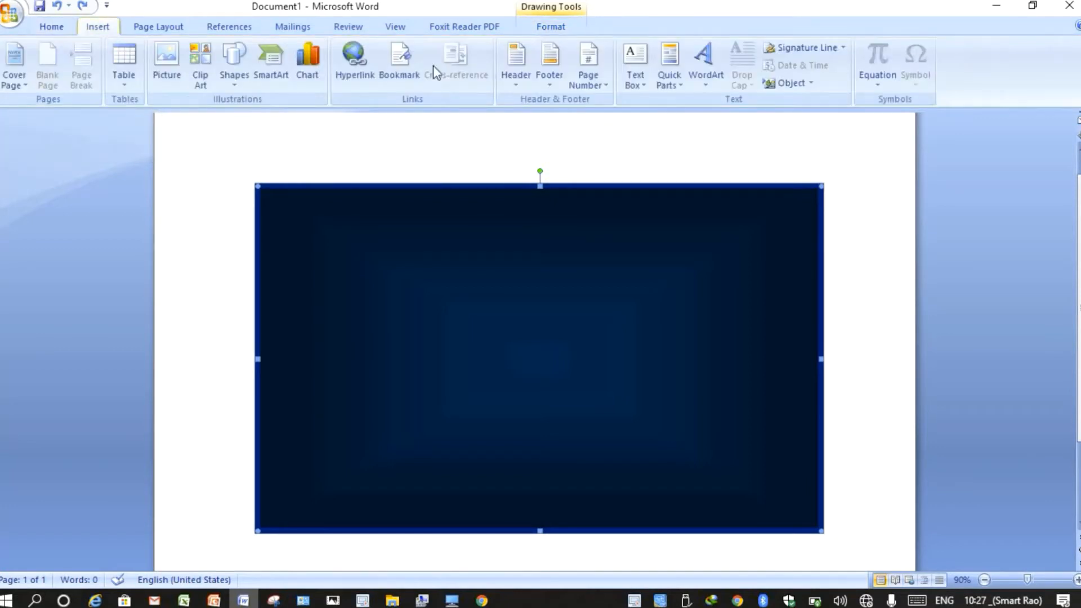
{"action": "left_click", "coordinate": [642, 83]}
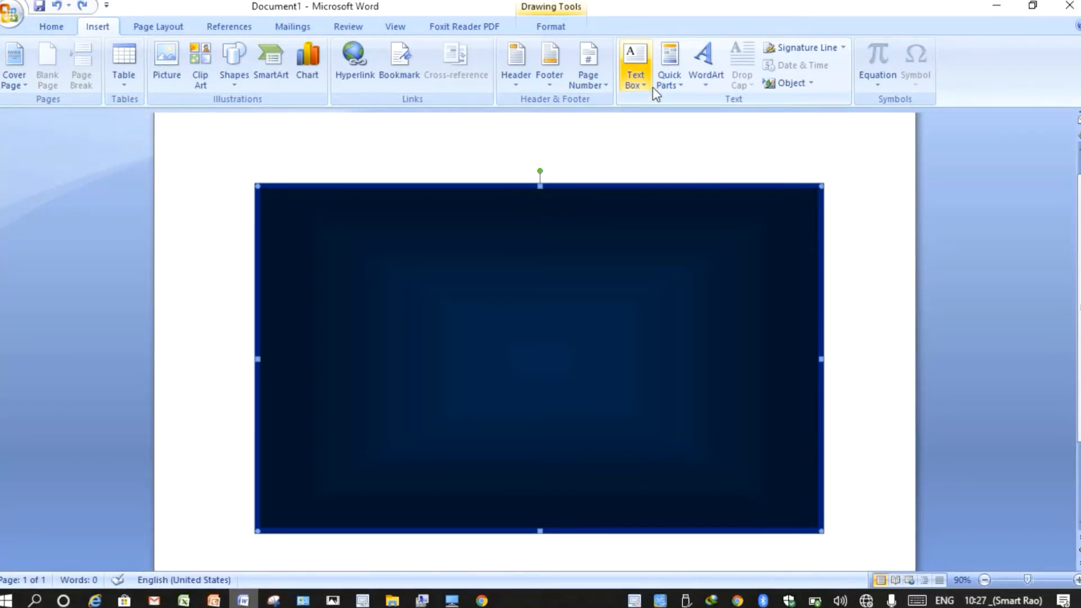
{"action": "left_click", "coordinate": [354, 188]}
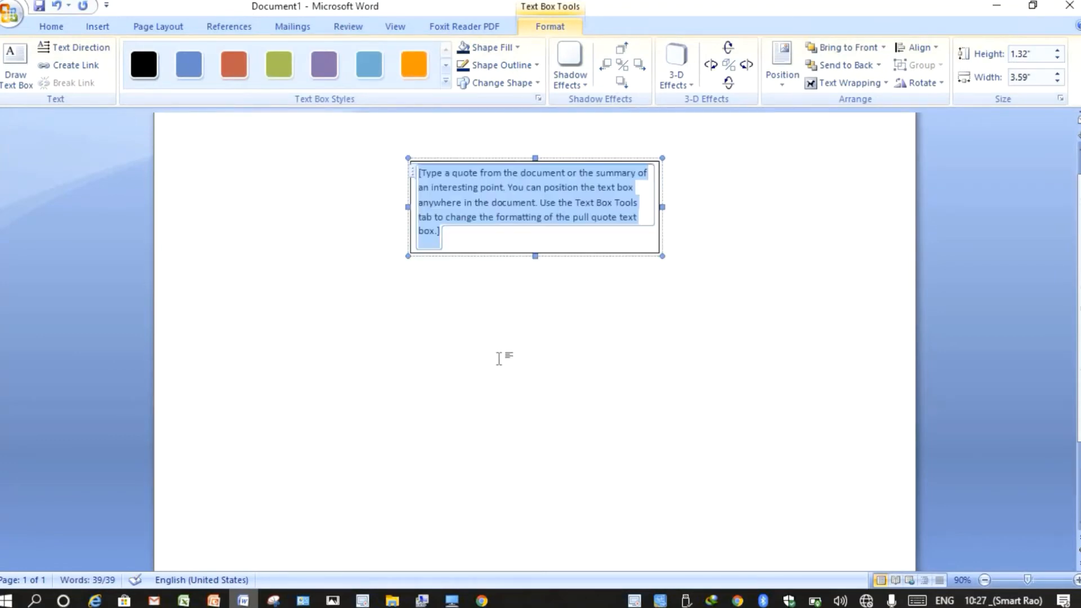
{"action": "scroll", "coordinate": [498, 358], "scroll_direction": "down", "scroll_amount": 3}
{"action": "scroll", "coordinate": [499, 357], "scroll_direction": "up", "scroll_amount": 3}
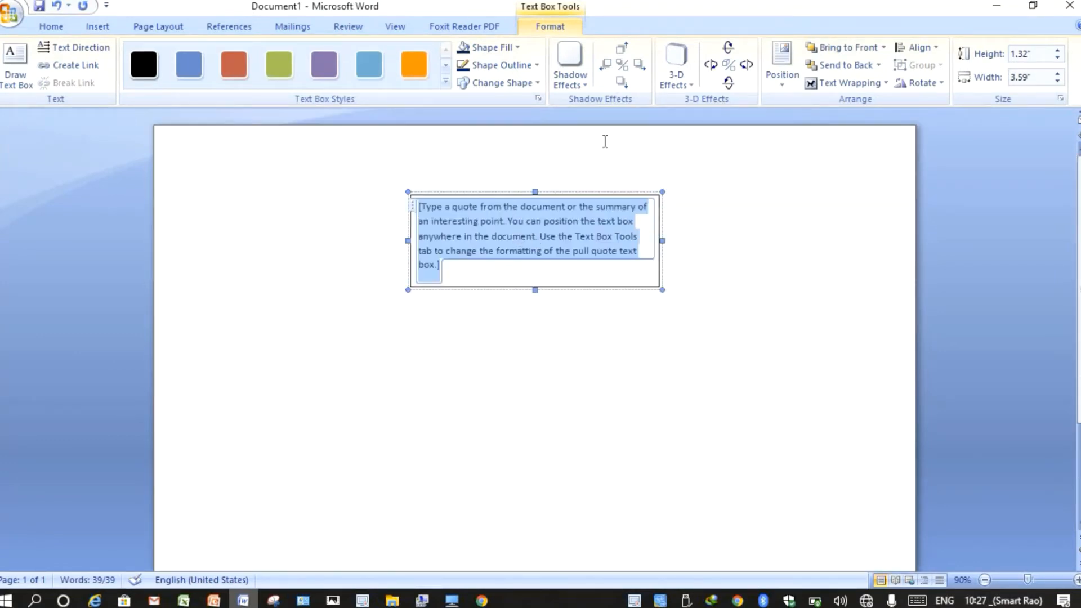
{"action": "left_click", "coordinate": [832, 88]}
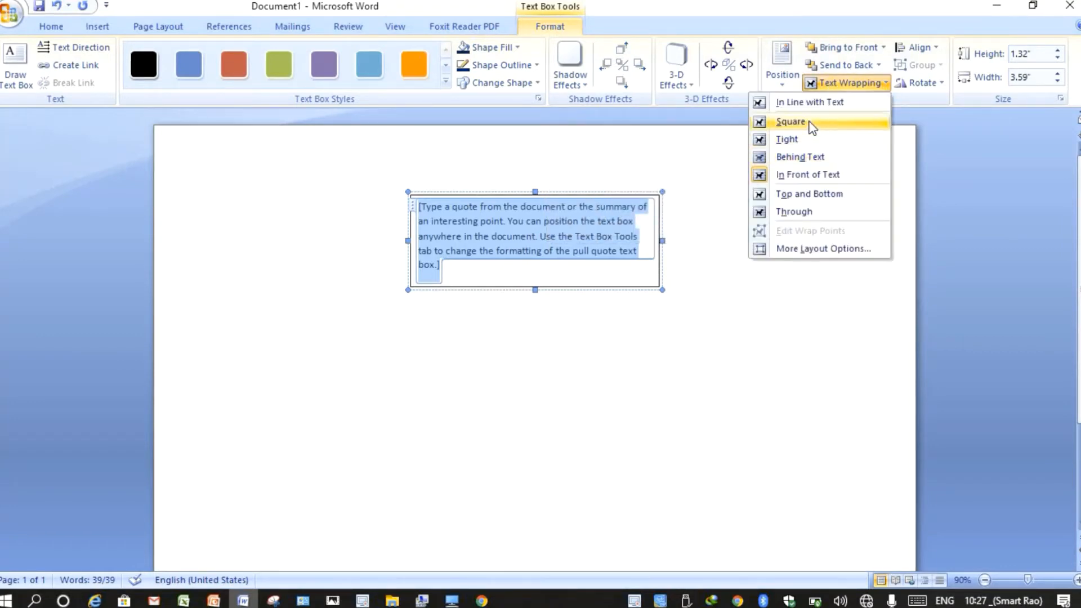
{"action": "left_click", "coordinate": [810, 124]}
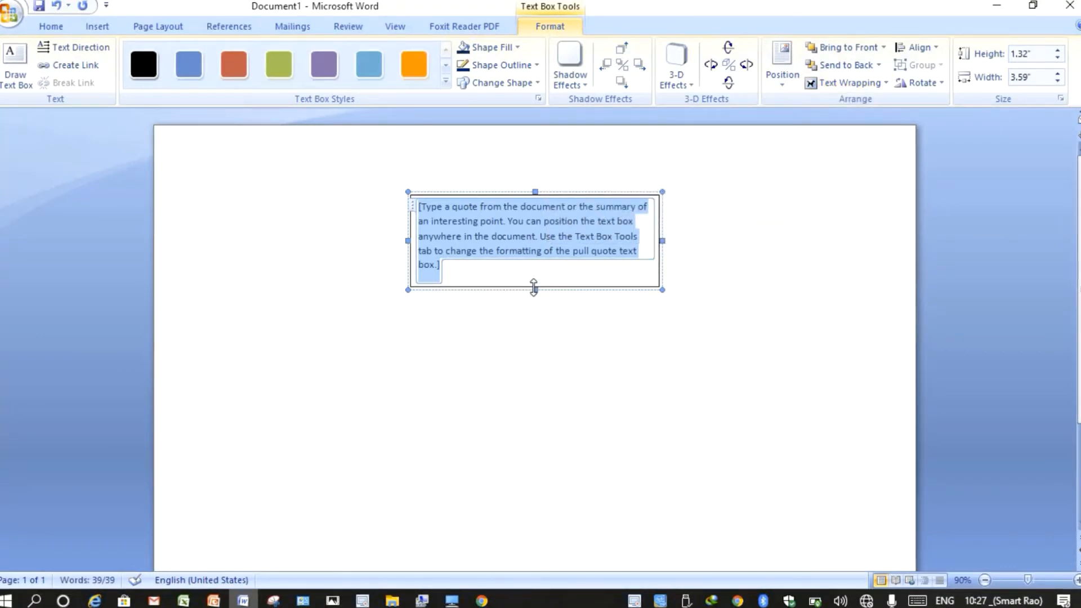
{"action": "left_click_drag", "start_coordinate": [534, 287], "coordinate": [525, 243]}
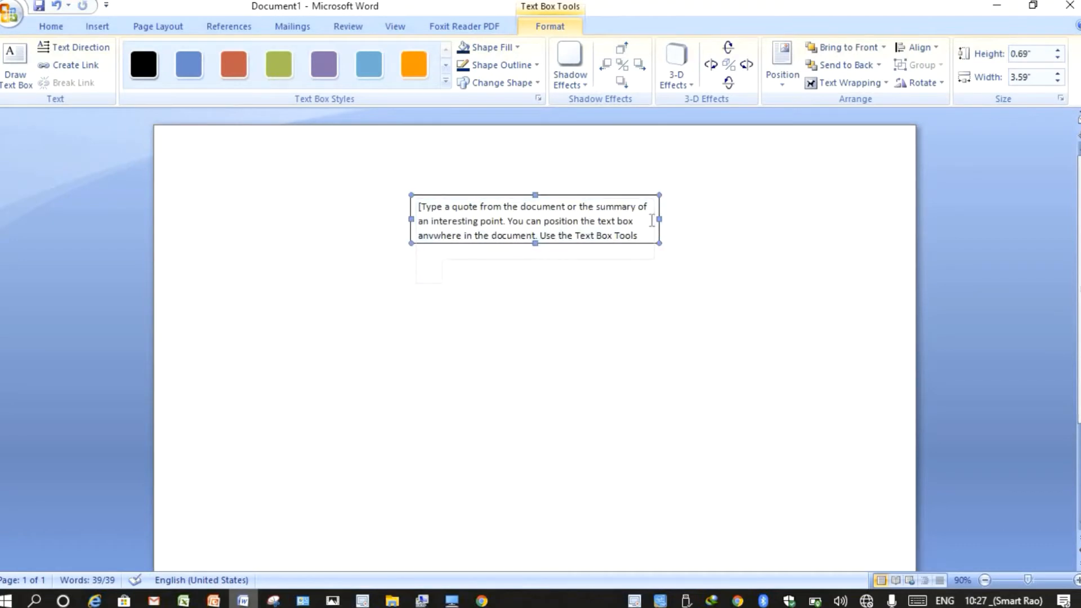
{"action": "left_click_drag", "start_coordinate": [613, 195], "coordinate": [775, 486]}
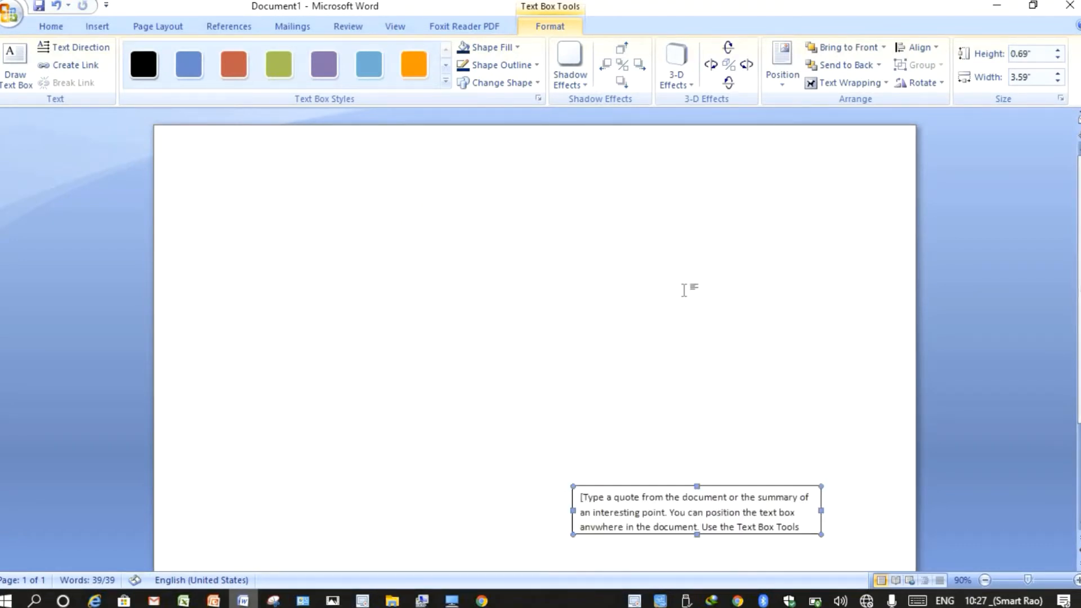
{"action": "scroll", "coordinate": [685, 290], "scroll_direction": "down", "scroll_amount": 3}
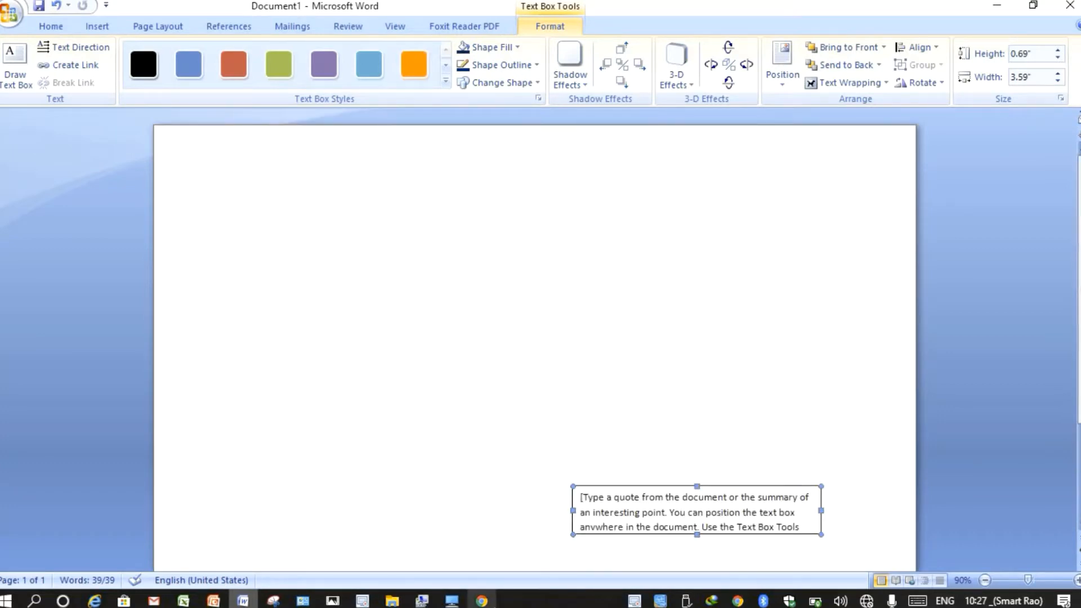
{"action": "key", "text": "ctrl+z"}
{"action": "key", "text": "ctrl+z"}
{"action": "key", "text": "ctrl+z"}
{"action": "key", "text": "ctrl+z"}
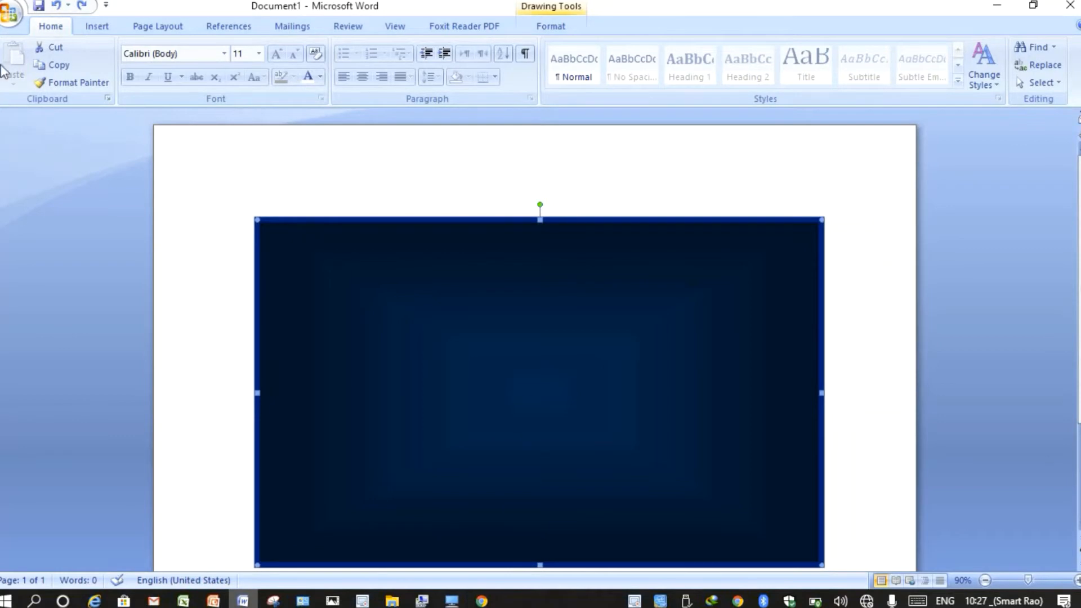
- Draw a 1.27" by 6.86" rectangle banner across the top of the navy gradient rectangle
{"action": "left_click", "coordinate": [108, 25]}
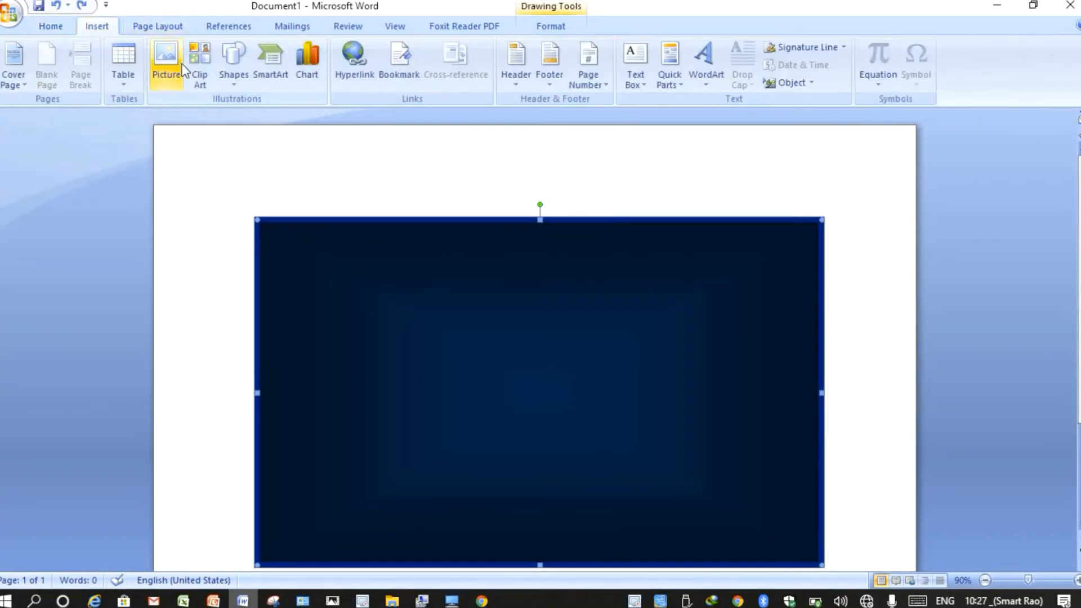
{"action": "left_click", "coordinate": [231, 83]}
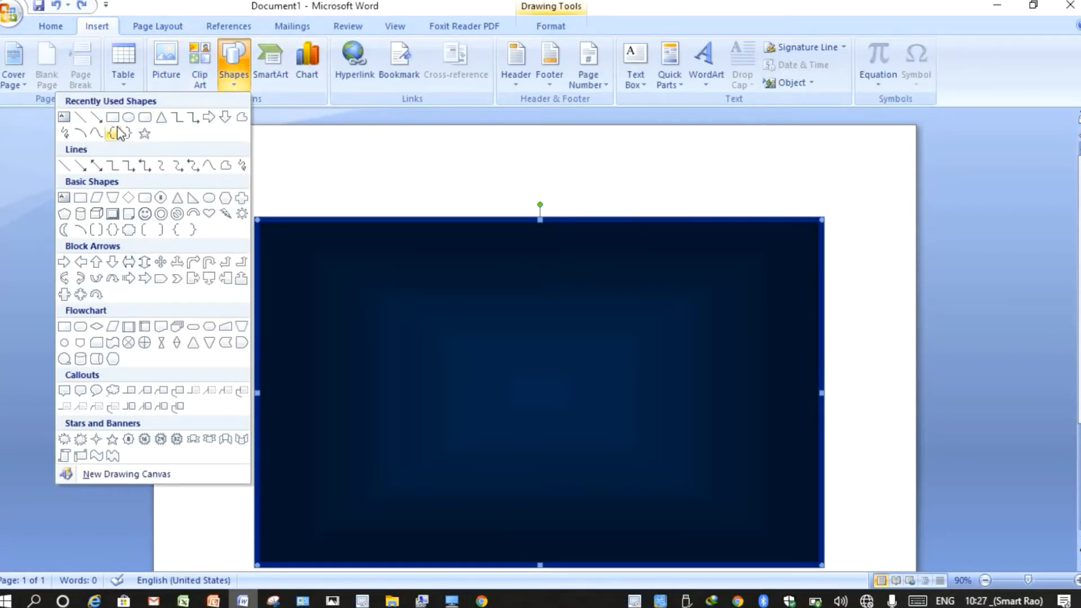
{"action": "left_click", "coordinate": [113, 118]}
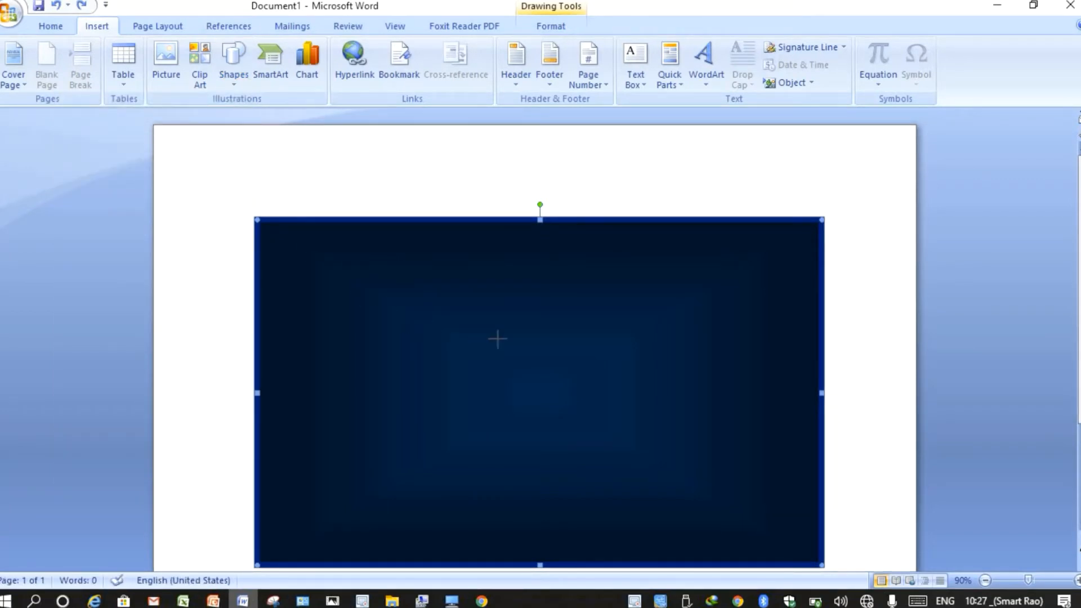
{"action": "left_click_drag", "start_coordinate": [744, 316], "coordinate": [775, 323]}
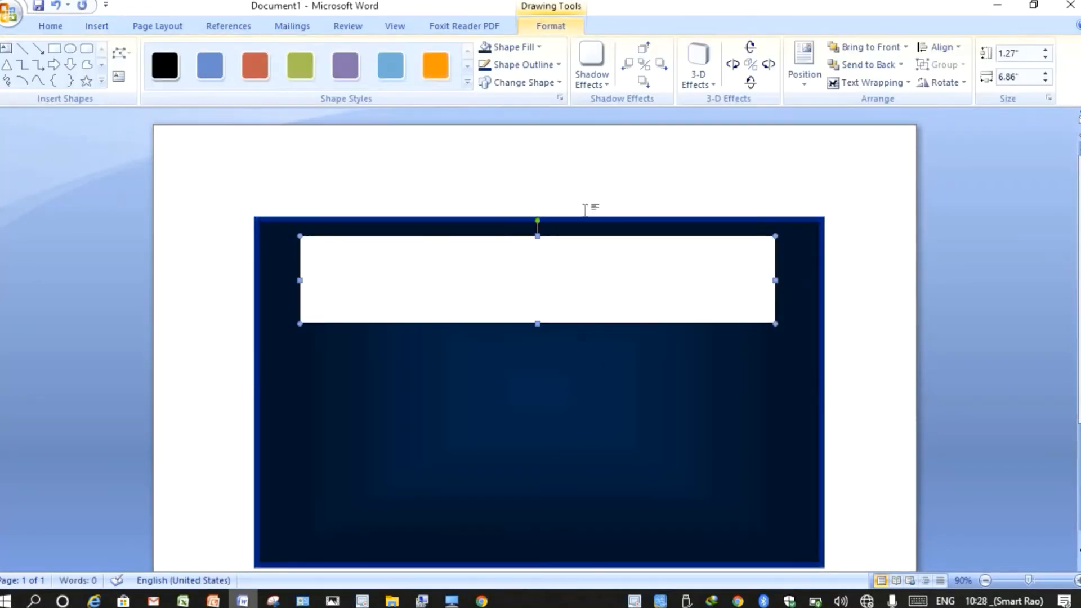
{"action": "left_click", "coordinate": [512, 47]}
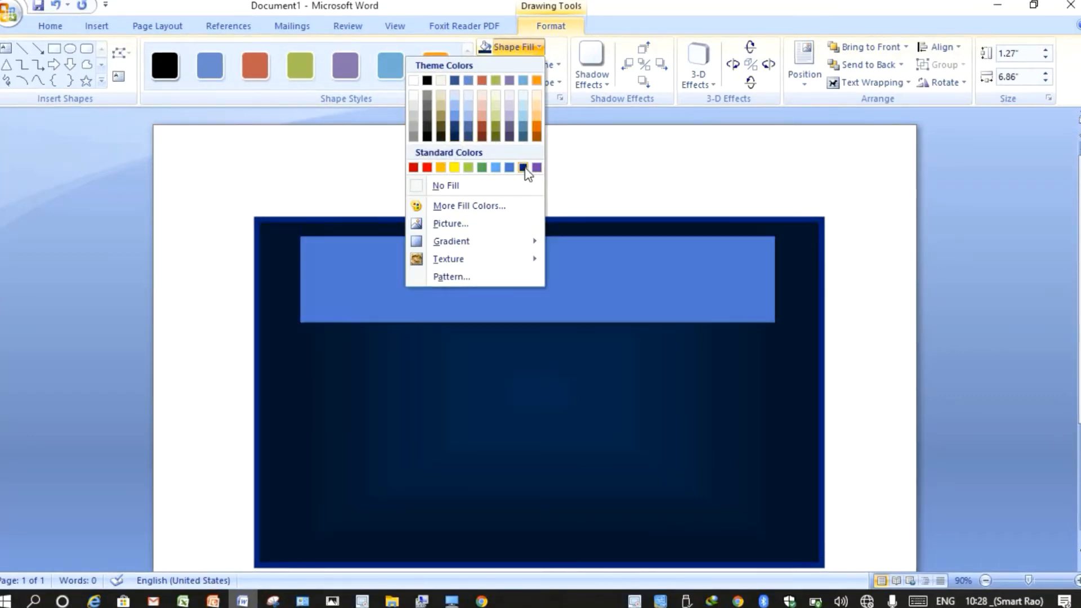
- Give the banner rectangle a dark-blue fill and let it hold text
{"action": "left_click", "coordinate": [454, 127]}
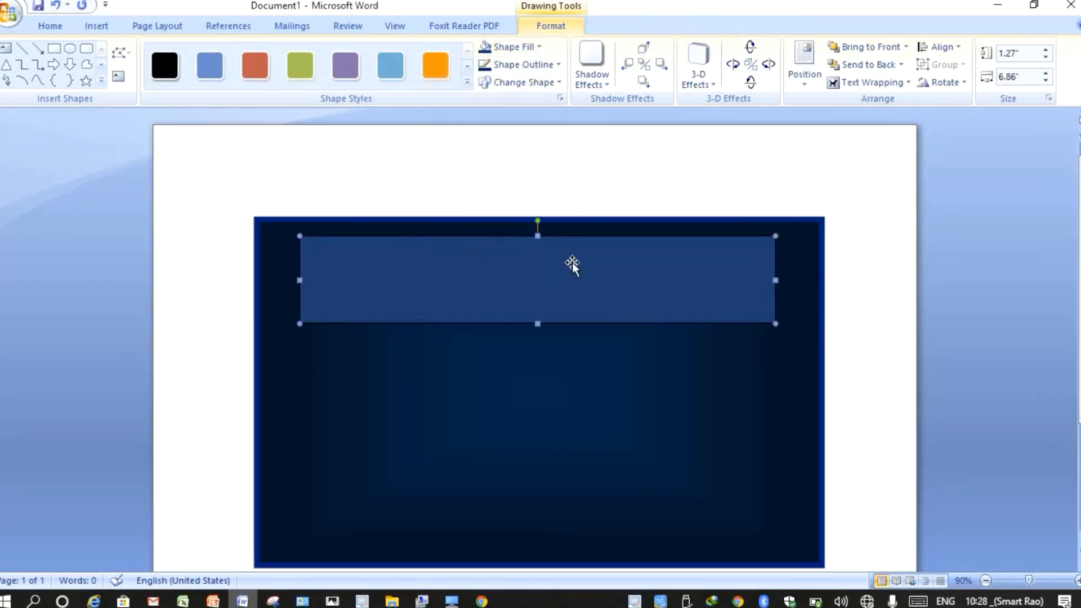
{"action": "right_click", "coordinate": [563, 271]}
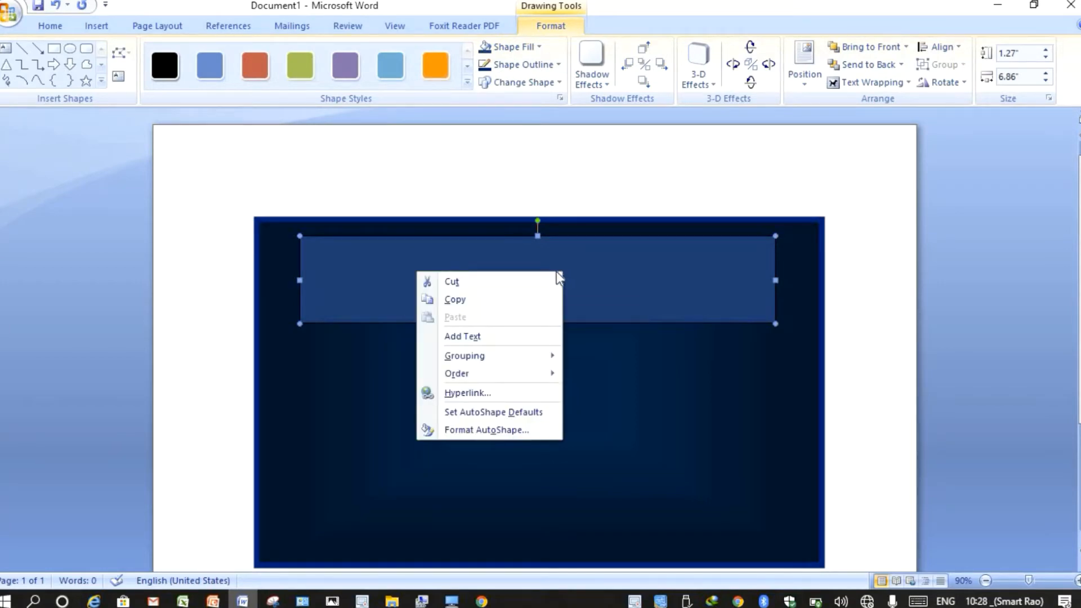
{"action": "left_click", "coordinate": [484, 336]}
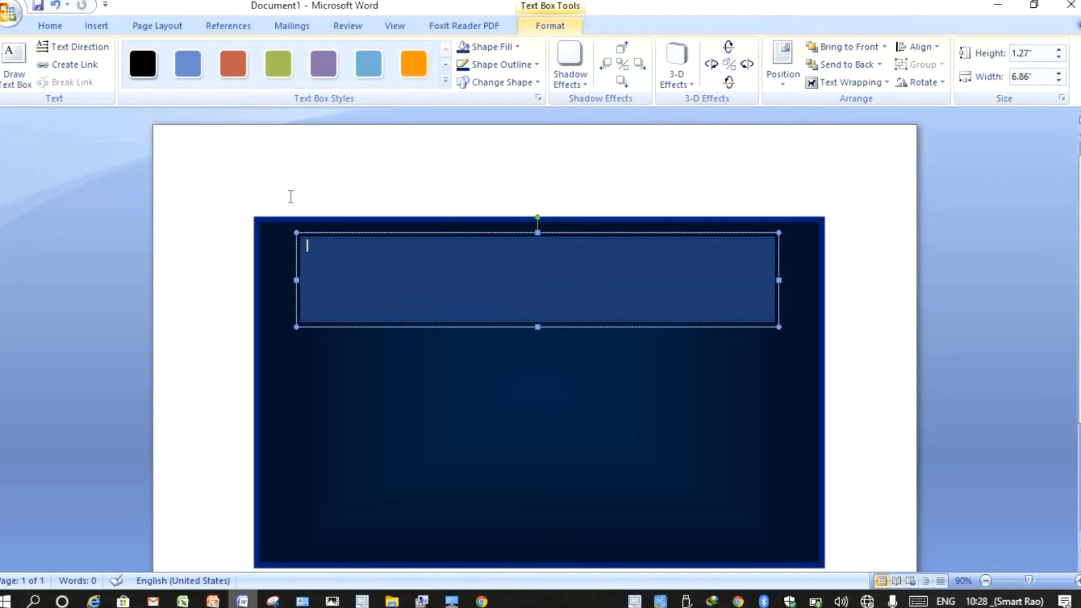
- Set the banner's text size to 36 points
{"action": "left_click", "coordinate": [54, 25]}
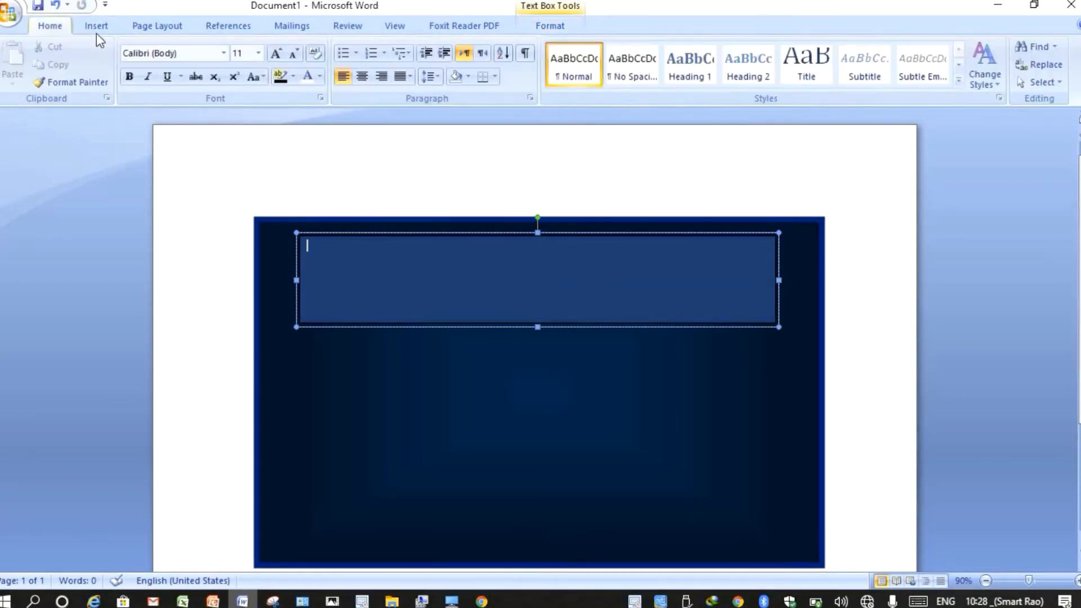
{"action": "left_click", "coordinate": [258, 54]}
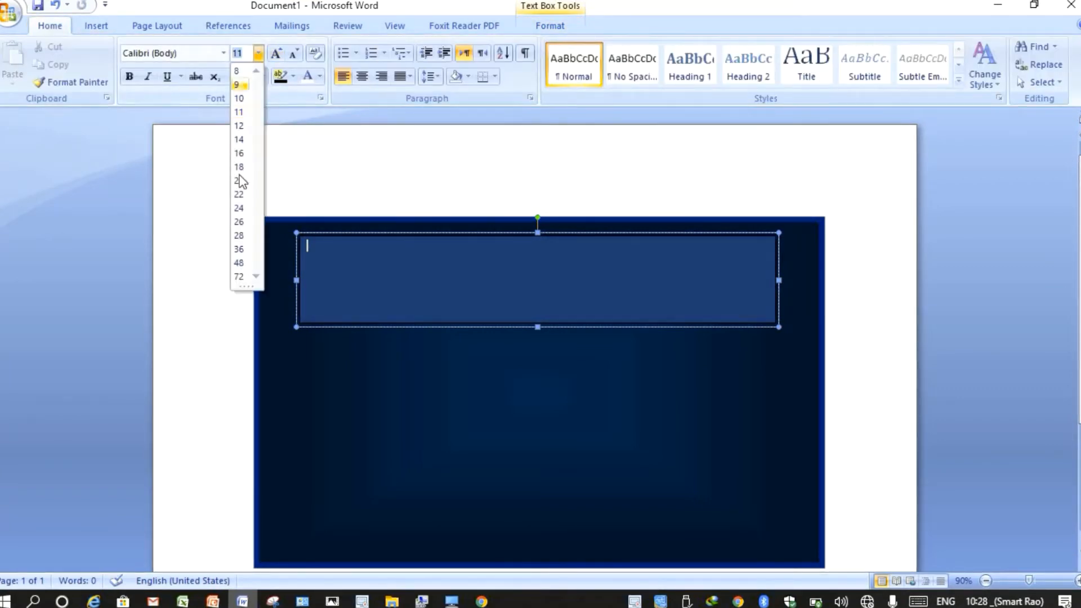
{"action": "left_click", "coordinate": [239, 249]}
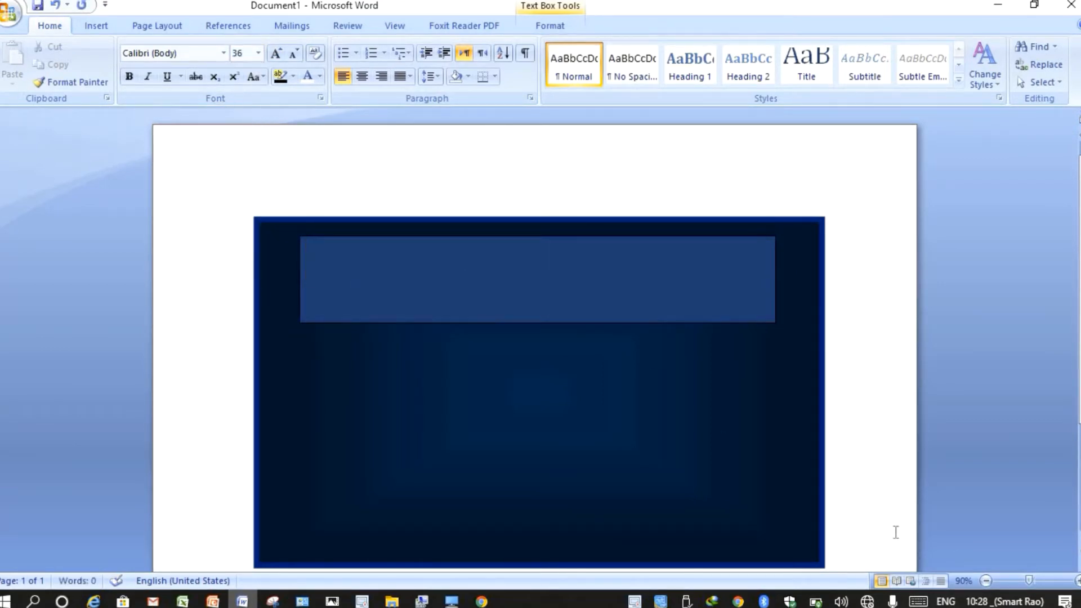
{"action": "left_click", "coordinate": [944, 603]}
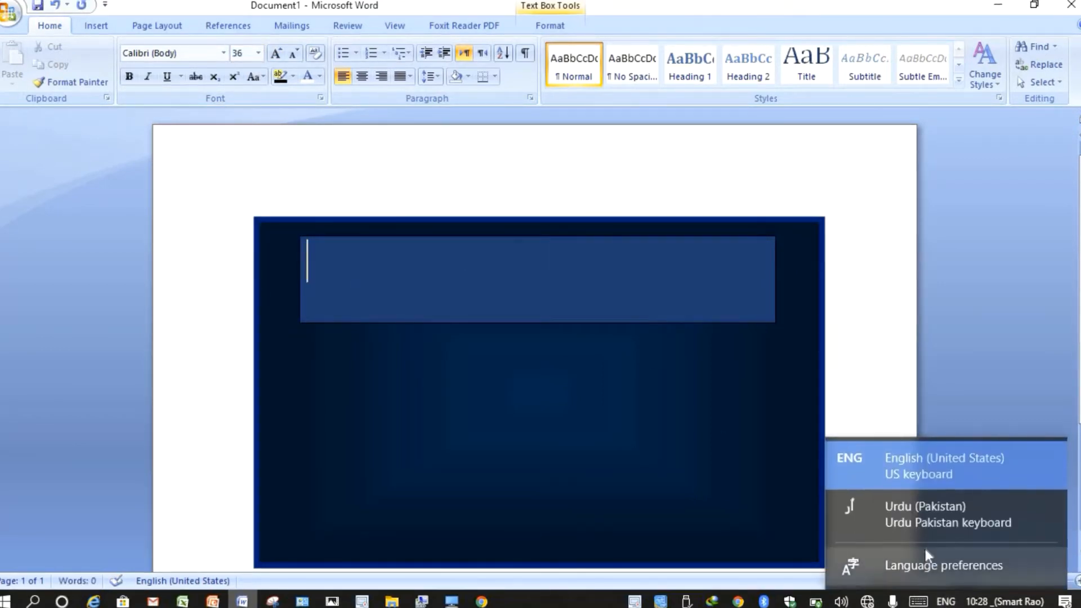
- Switch input to Urdu and type the word اسلام followed by a space on the touch keyboard
{"action": "left_click", "coordinate": [928, 518]}
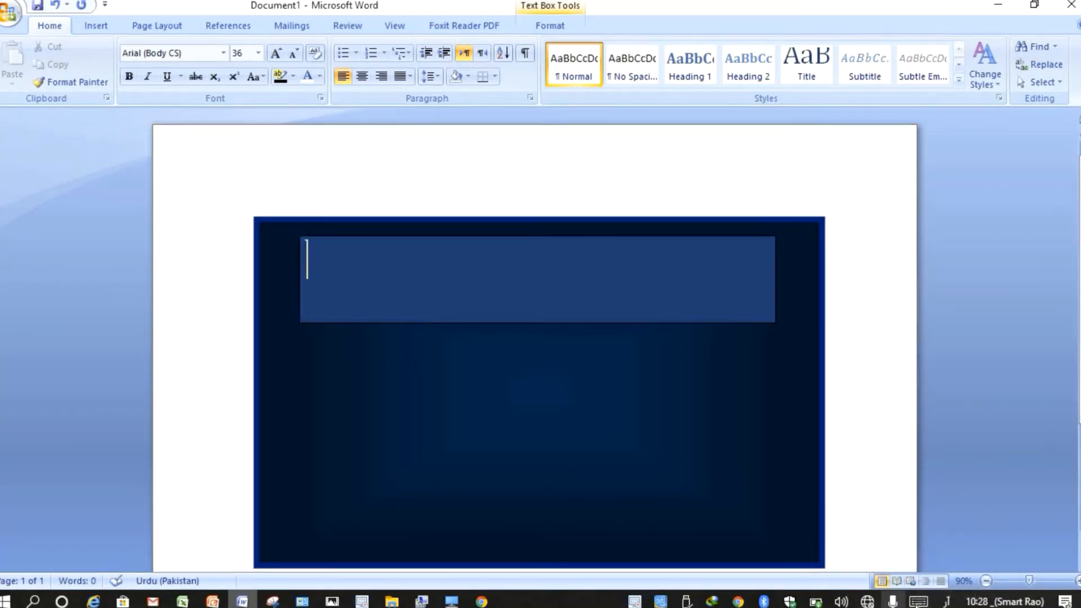
{"action": "left_click", "coordinate": [918, 601]}
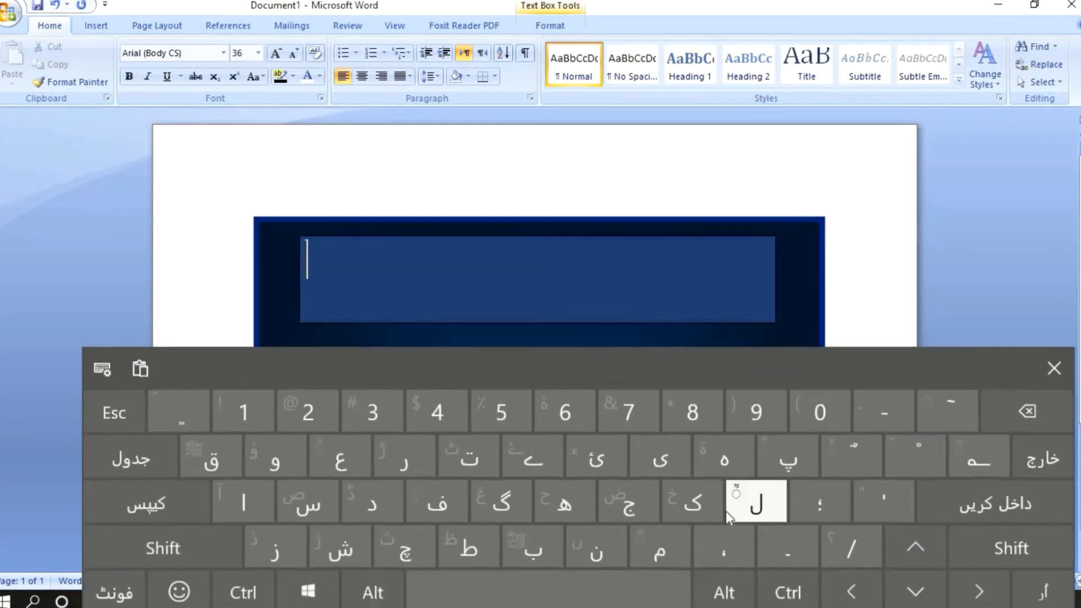
{"action": "left_click", "coordinate": [243, 502]}
{"action": "left_click", "coordinate": [307, 503]}
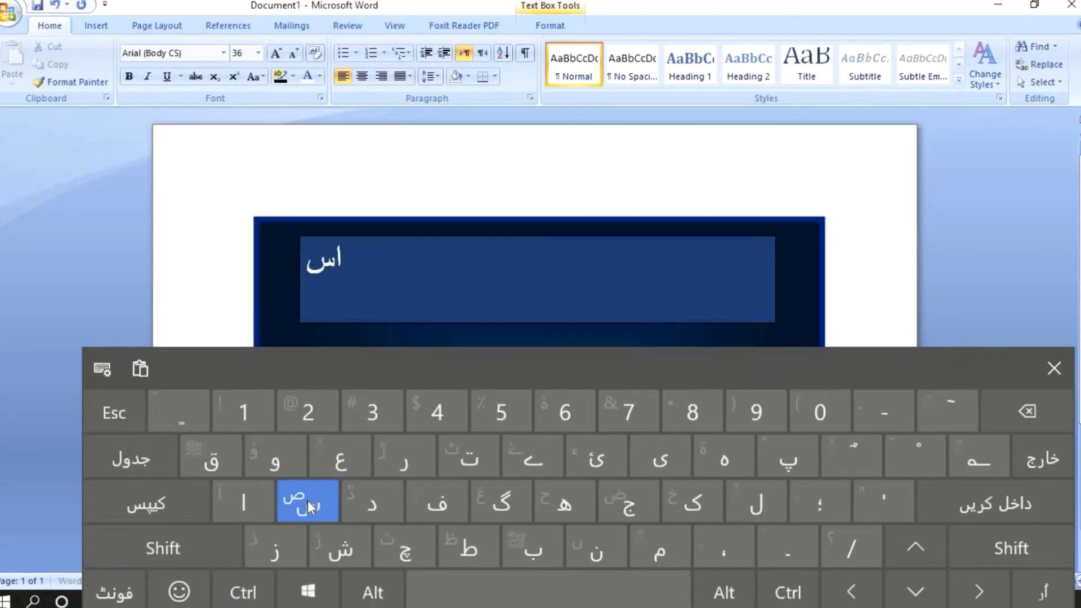
{"action": "left_click", "coordinate": [750, 506]}
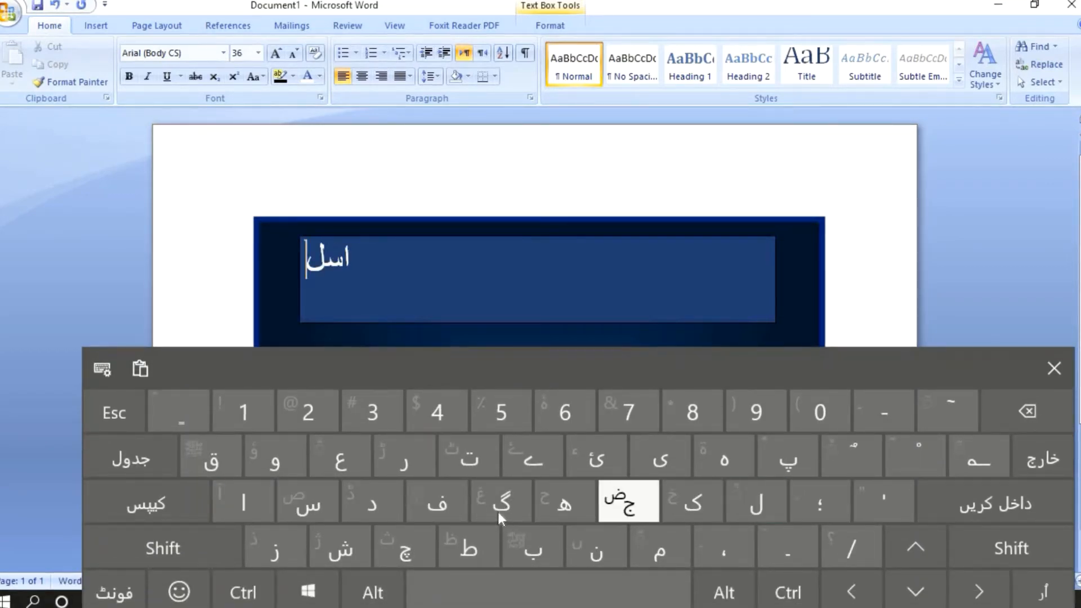
{"action": "left_click", "coordinate": [243, 503]}
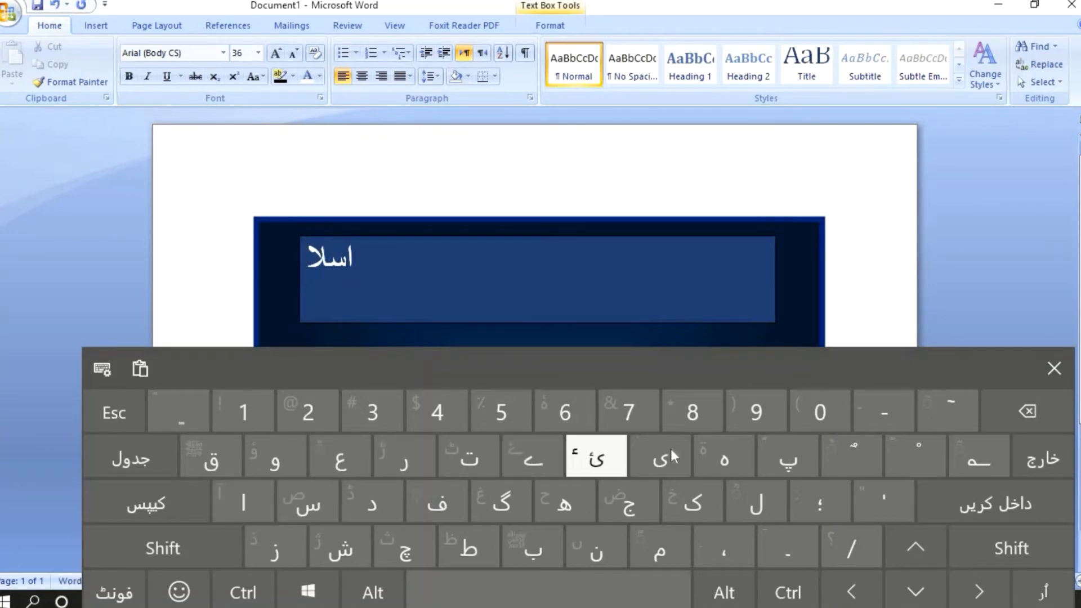
{"action": "left_click", "coordinate": [653, 549]}
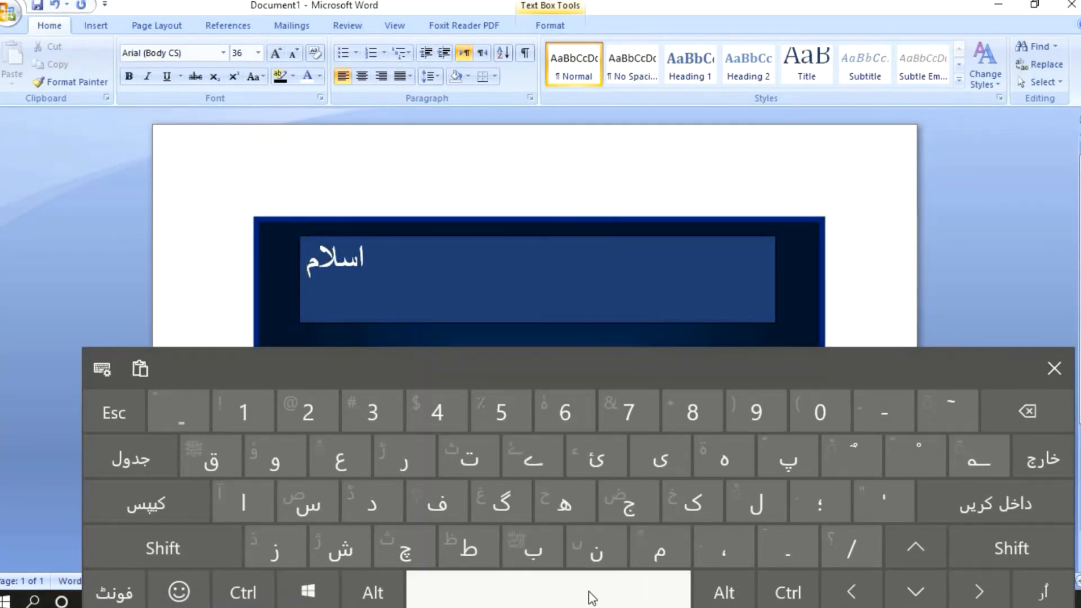
{"action": "left_click", "coordinate": [591, 594]}
- Type the second word علیکم with a trailing space, then close the on-screen keyboard
{"action": "left_click", "coordinate": [339, 469]}
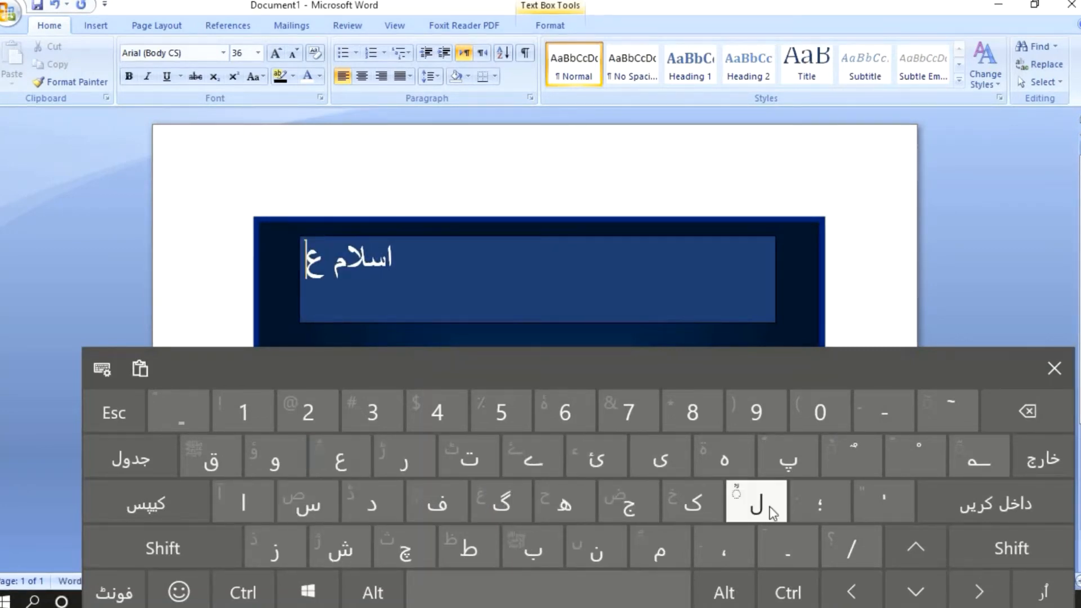
{"action": "left_click", "coordinate": [754, 502]}
{"action": "left_click", "coordinate": [659, 458]}
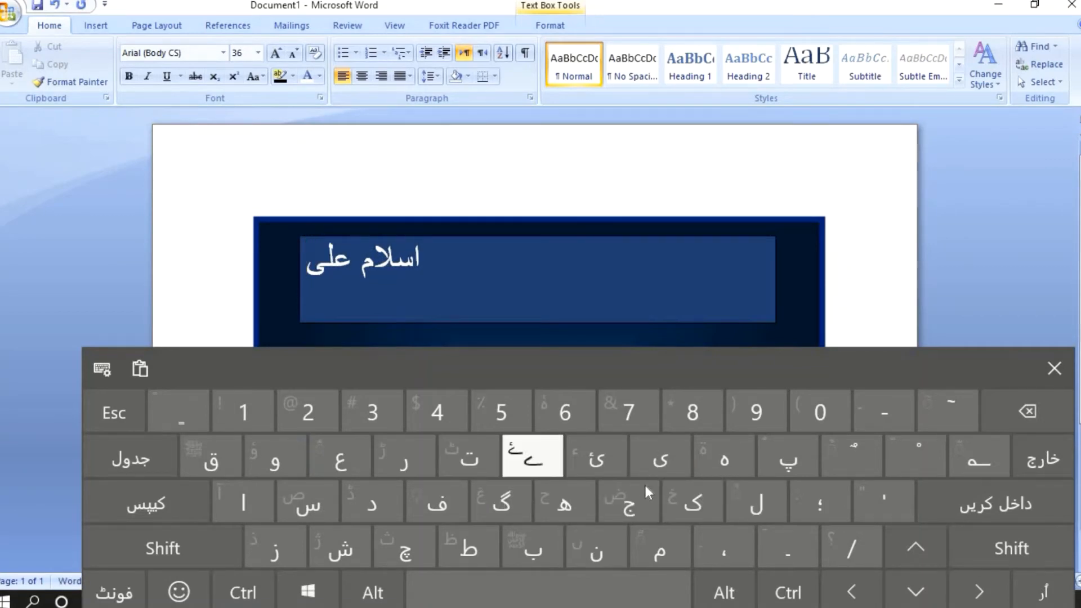
{"action": "left_click", "coordinate": [693, 503]}
{"action": "left_click", "coordinate": [657, 546]}
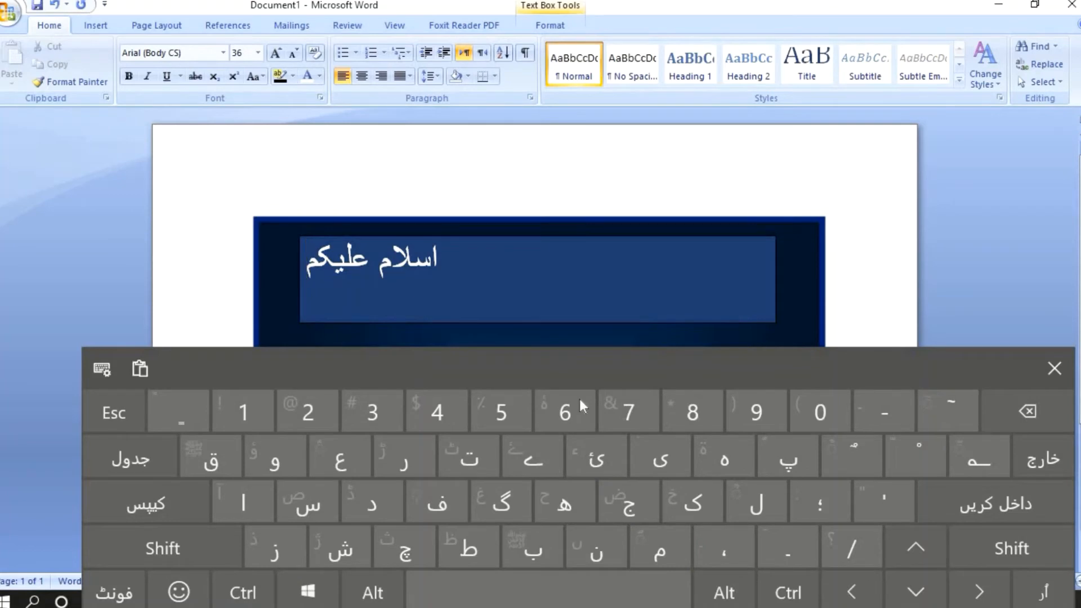
{"action": "left_click", "coordinate": [623, 598]}
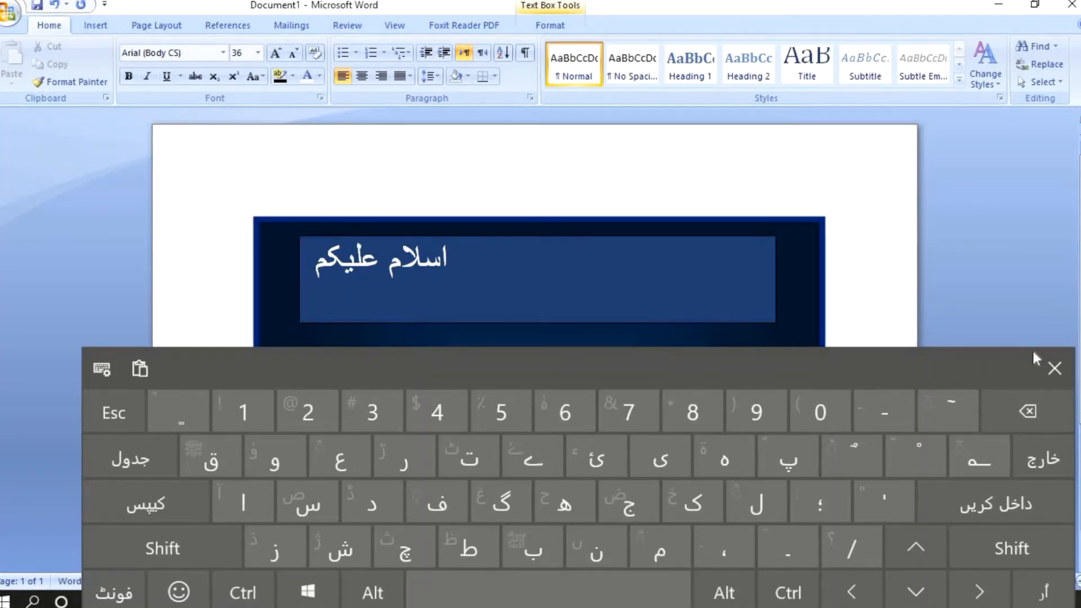
{"action": "left_click", "coordinate": [1054, 368]}
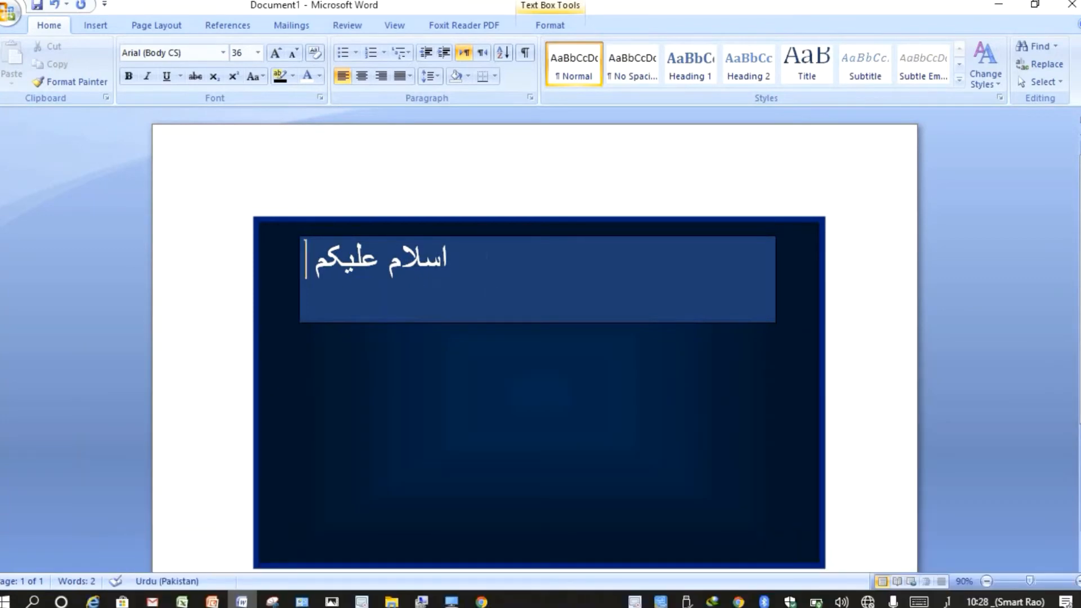
- Select the whole Urdu greeting line and apply the Jameel Noori Nastaleeq font
{"action": "left_click_drag", "start_coordinate": [478, 262], "coordinate": [351, 259]}
{"action": "left_click", "coordinate": [478, 260]}
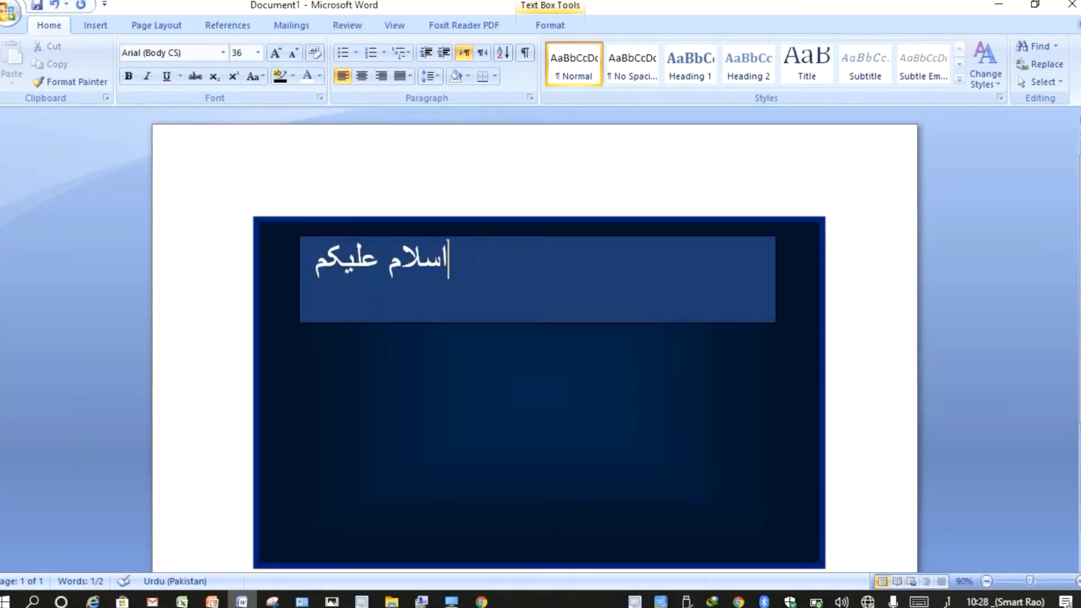
{"action": "triple_click", "coordinate": [475, 260]}
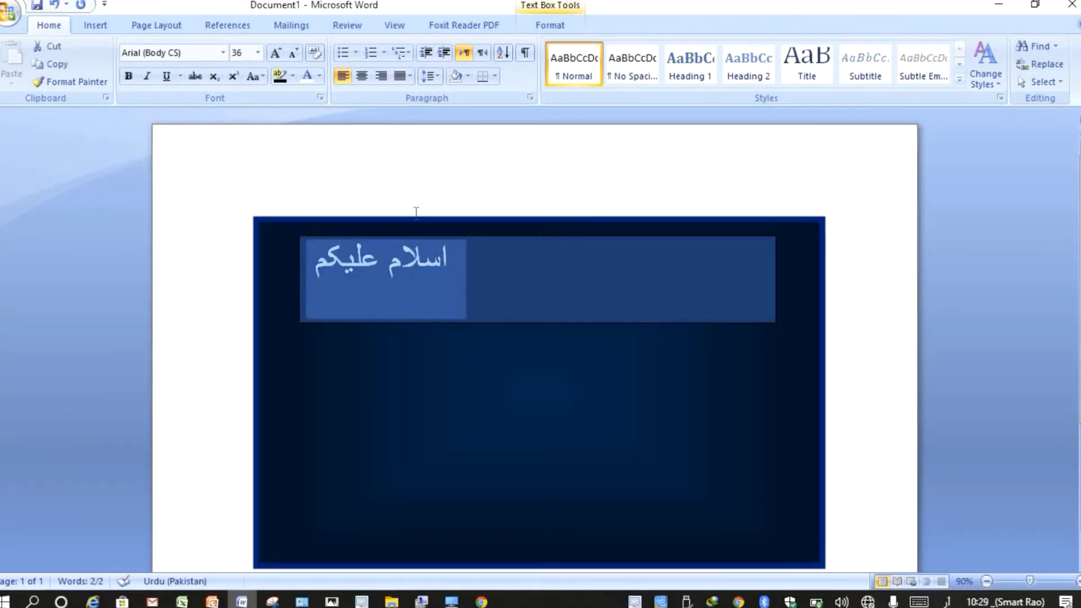
{"action": "left_click", "coordinate": [223, 52]}
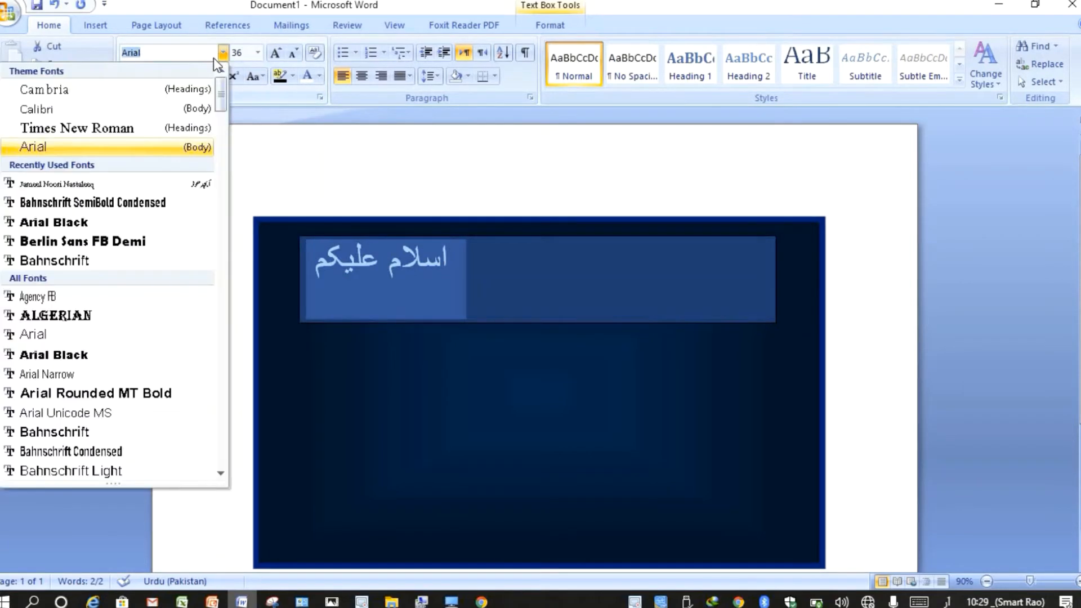
{"action": "left_click", "coordinate": [162, 183]}
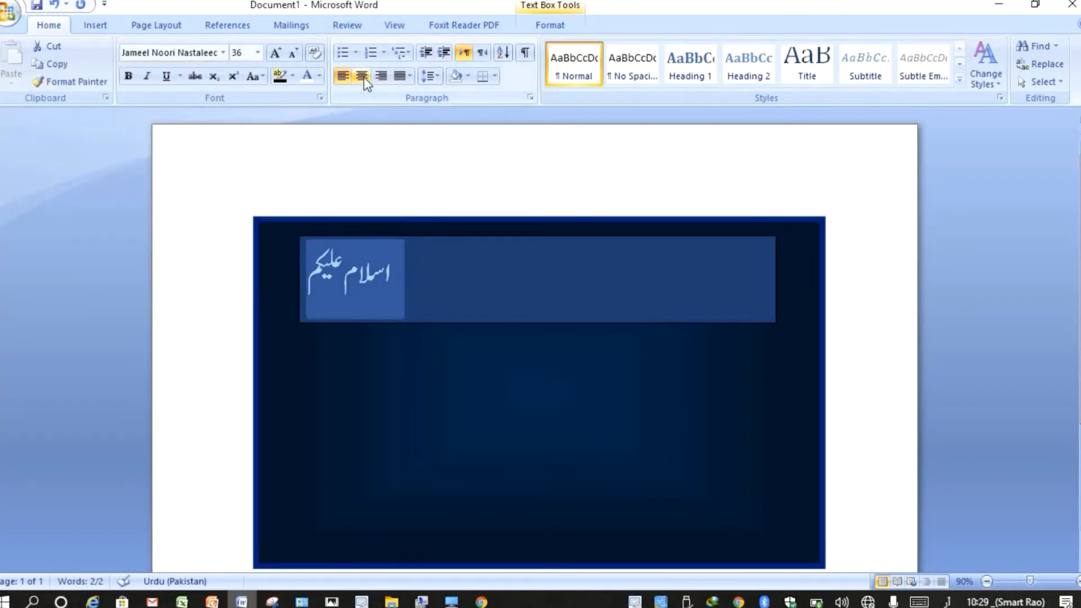